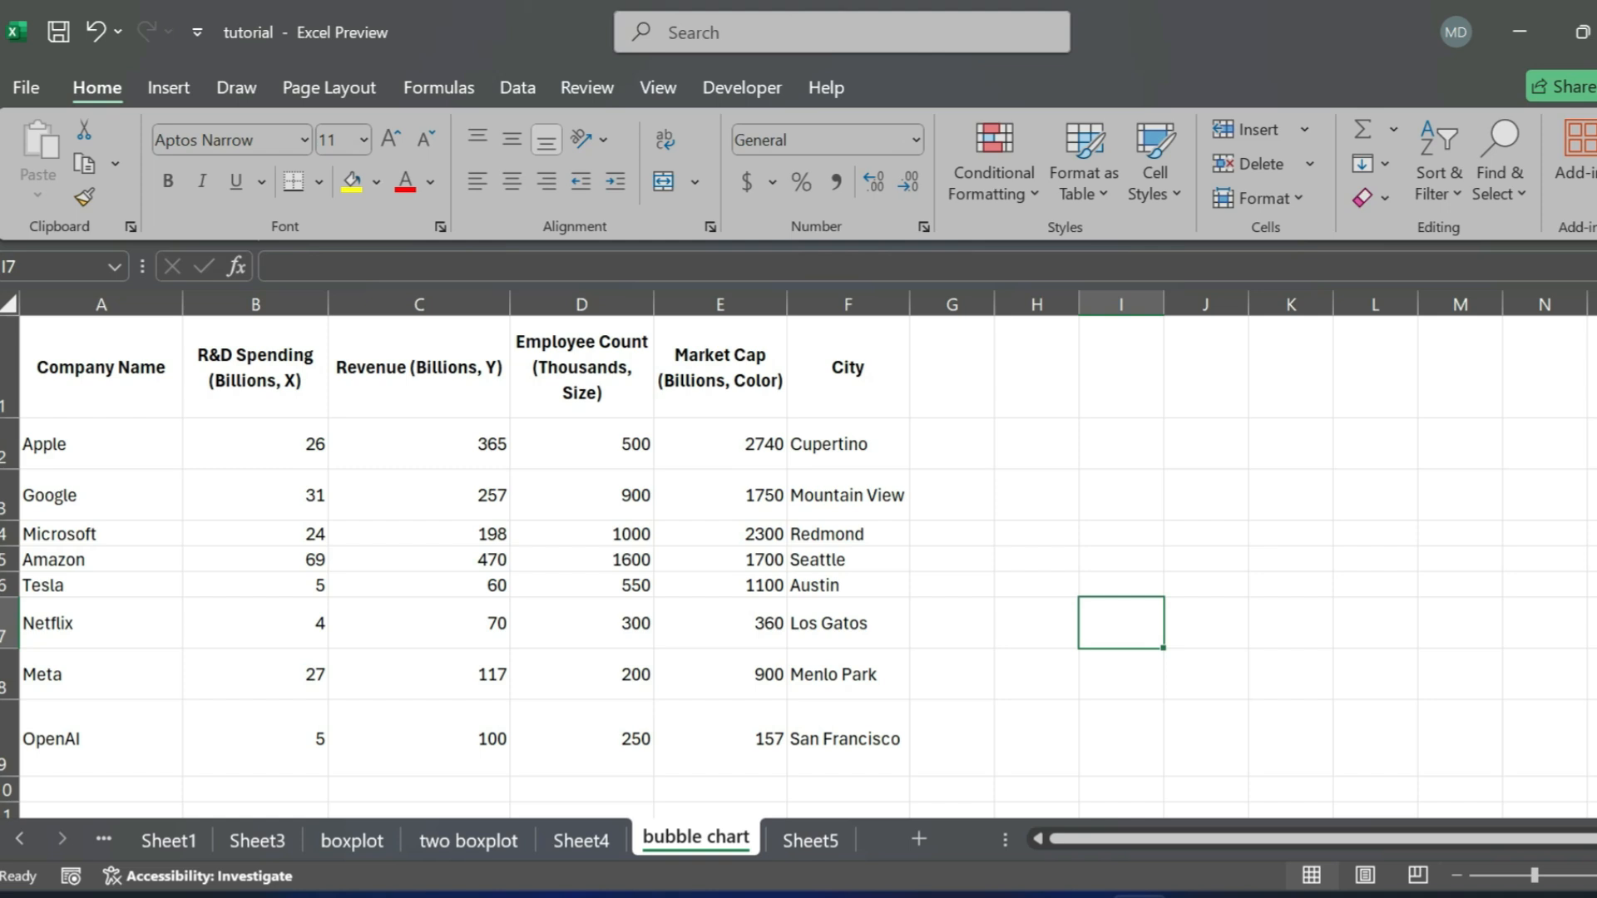
Insert a 2-D bubble chart from the R&D Spending, Revenue and Employee Count columns and place it beside the table
drag(256, 304, 647, 303)
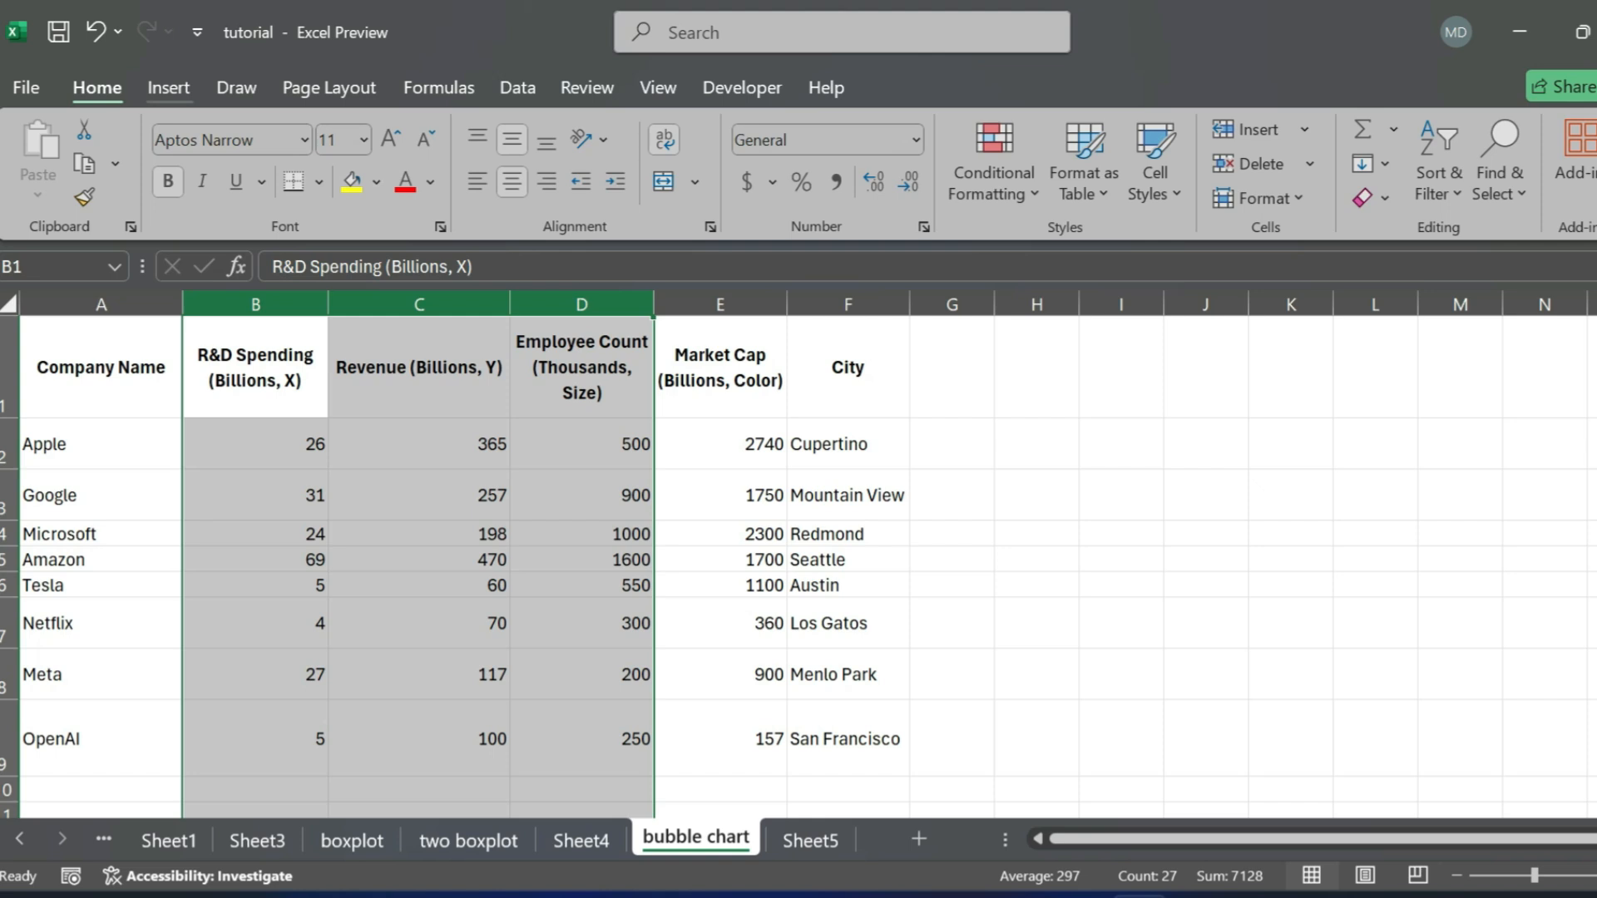
click(169, 87)
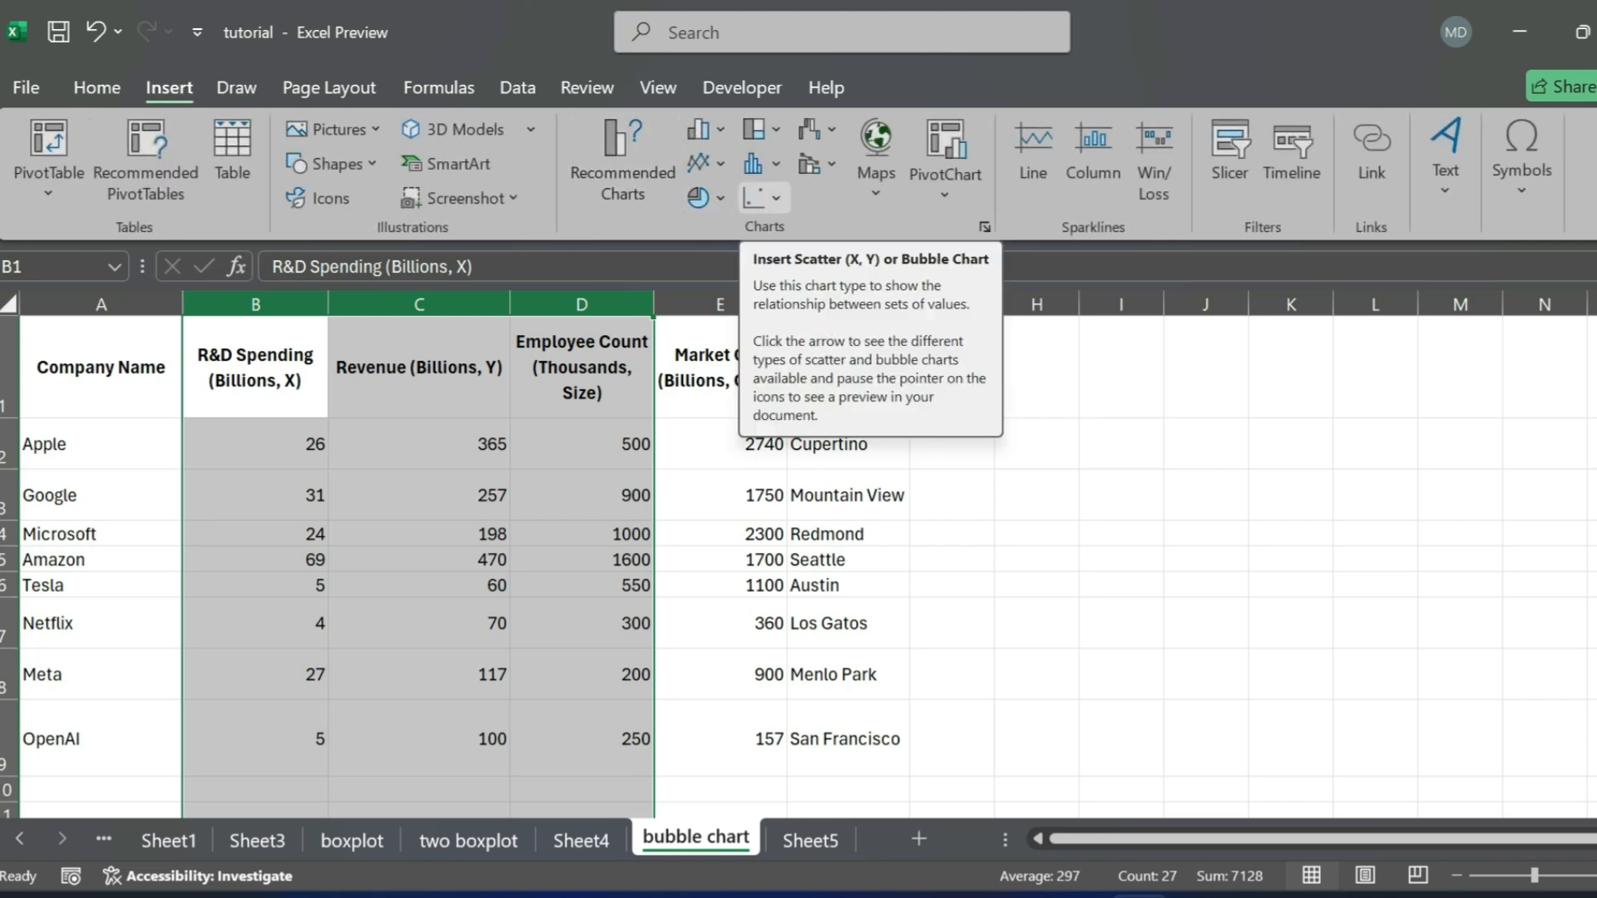
click(764, 197)
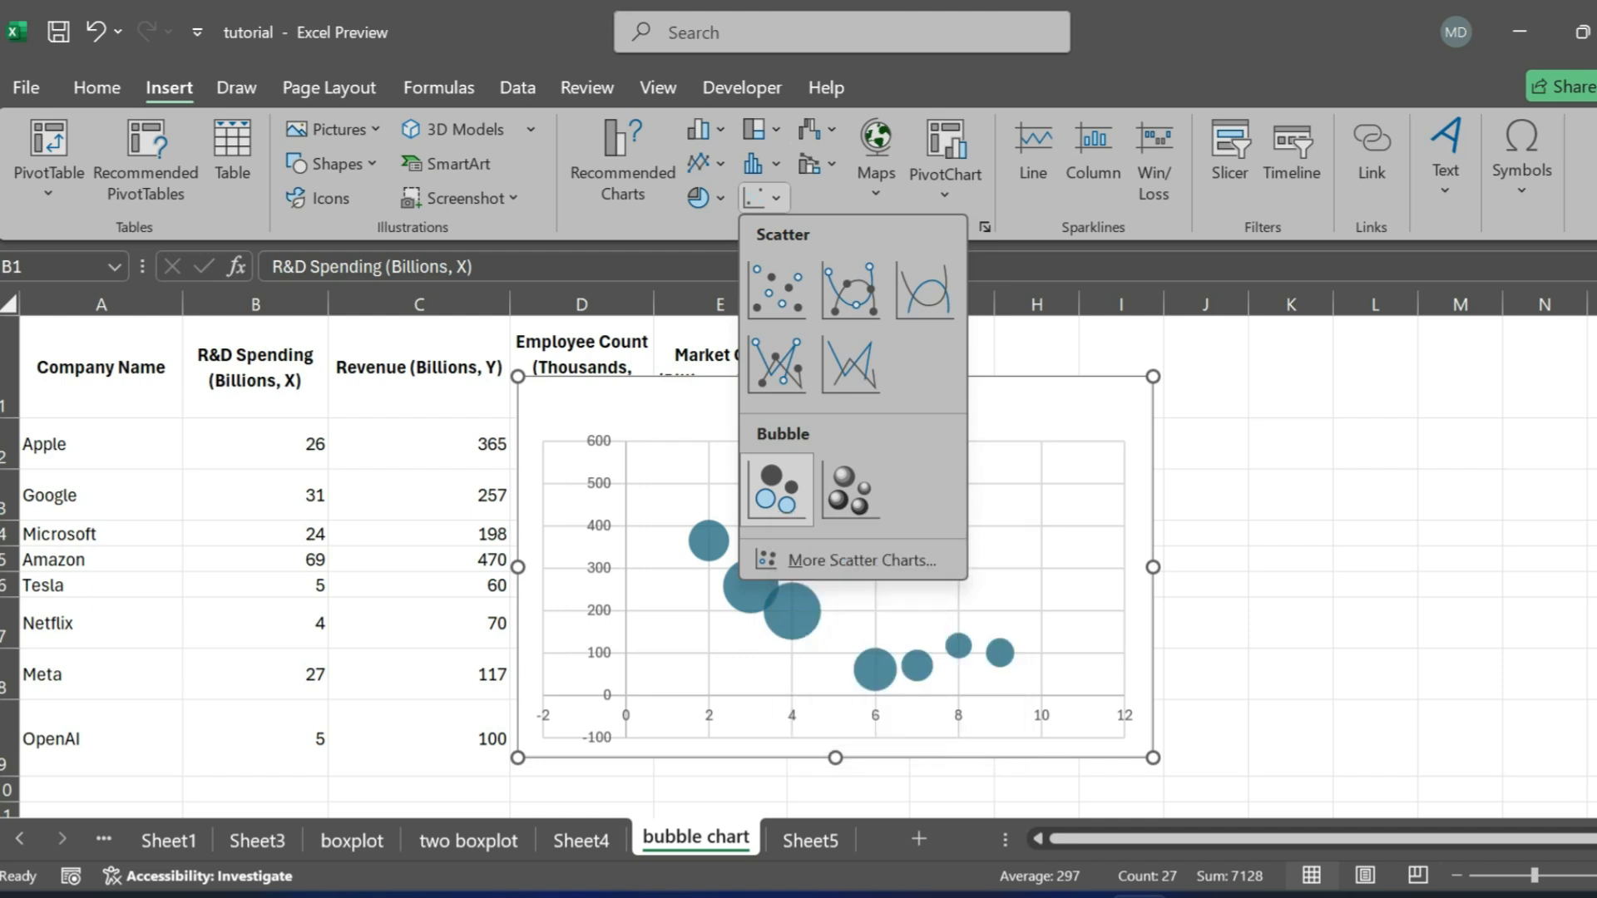
click(777, 487)
drag(730, 423, 1132, 420)
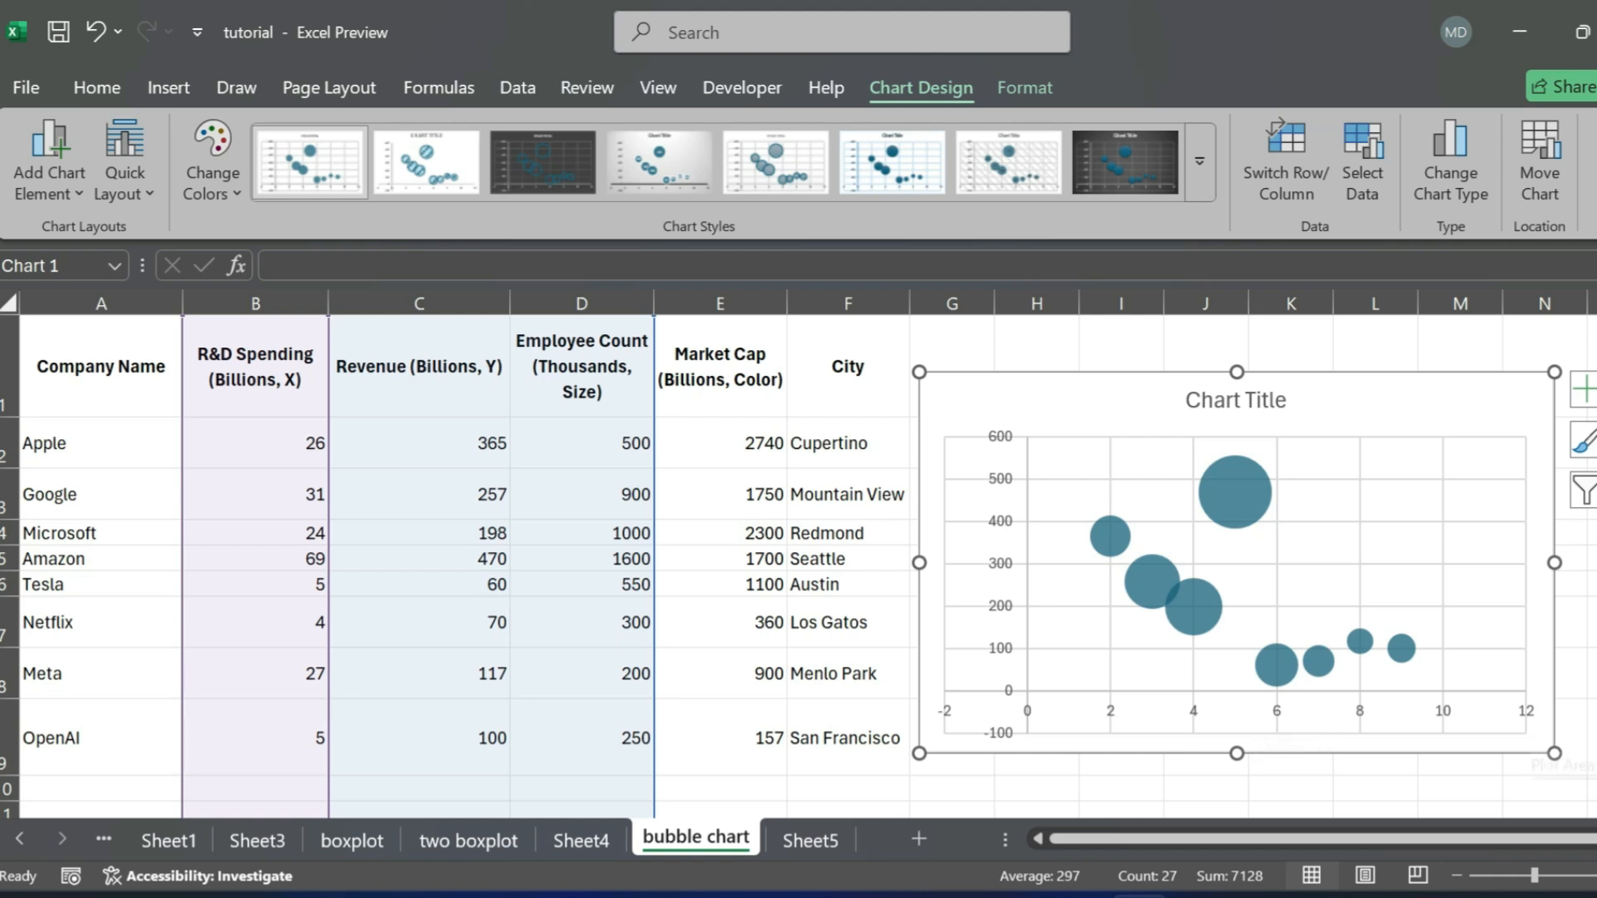
Set the minimum bound of the bubble chart's horizontal axis to 0
click(1129, 719)
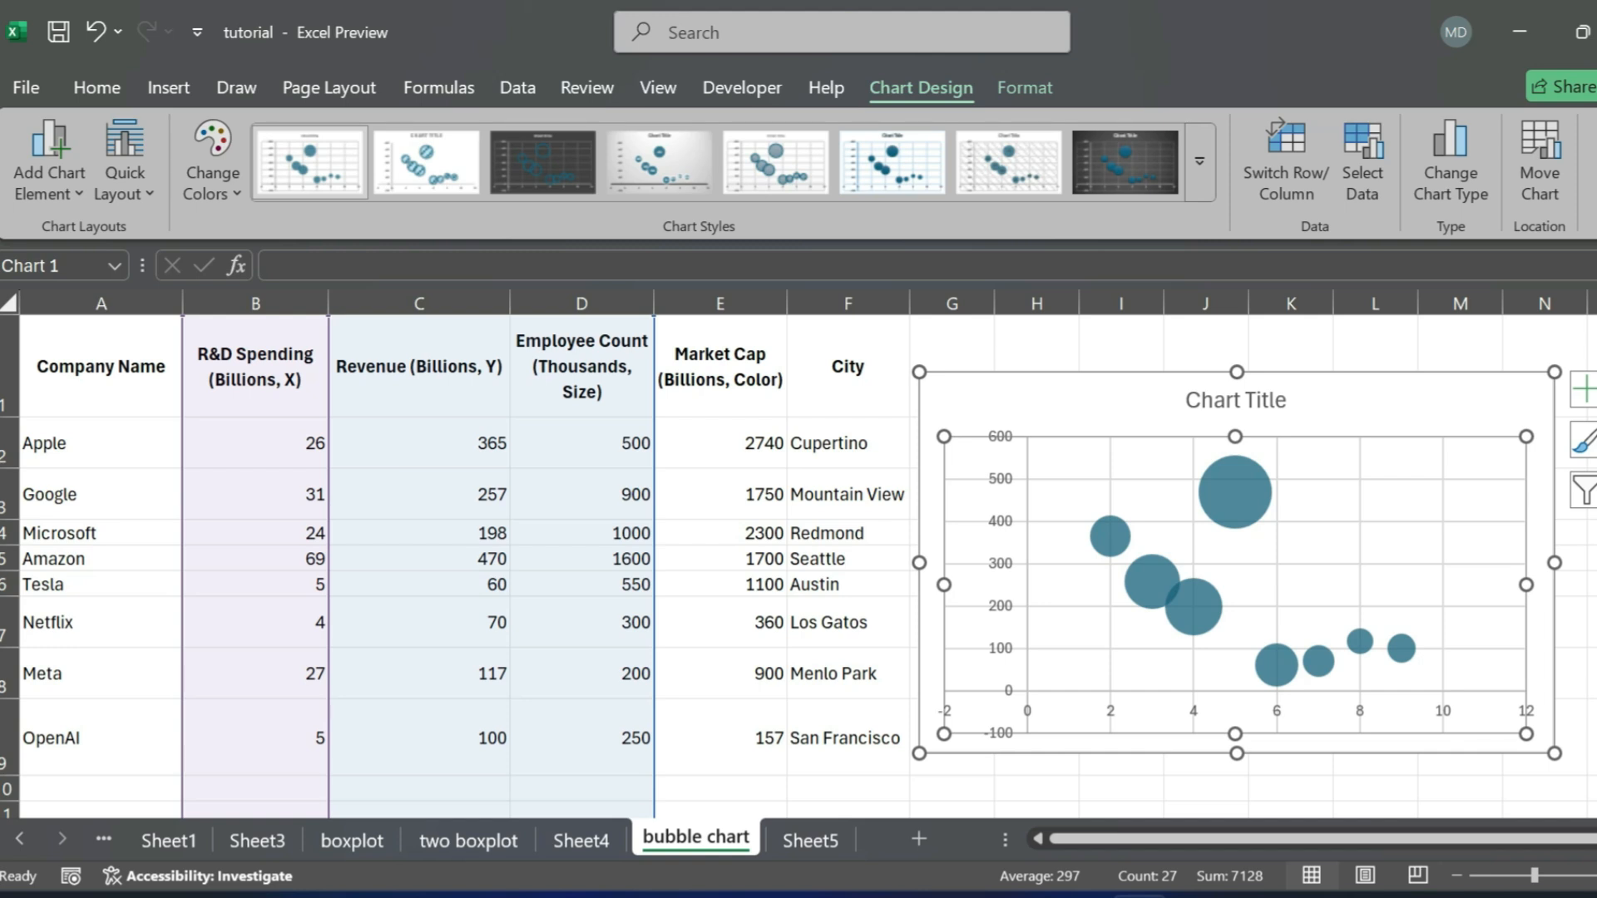
right_click(1030, 712)
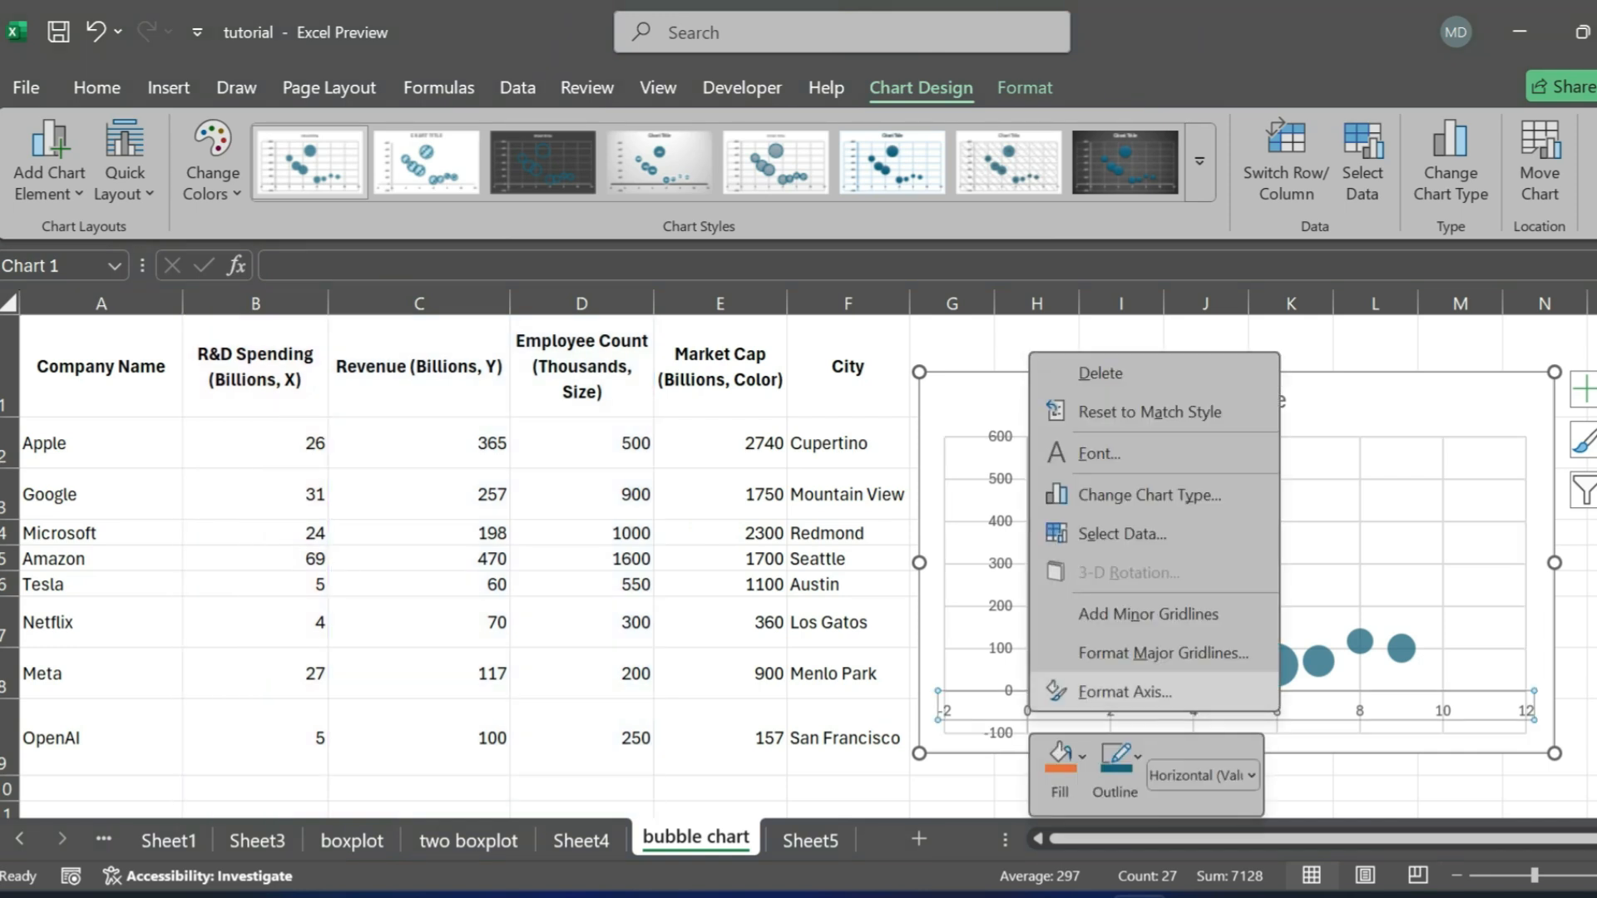
click(1125, 692)
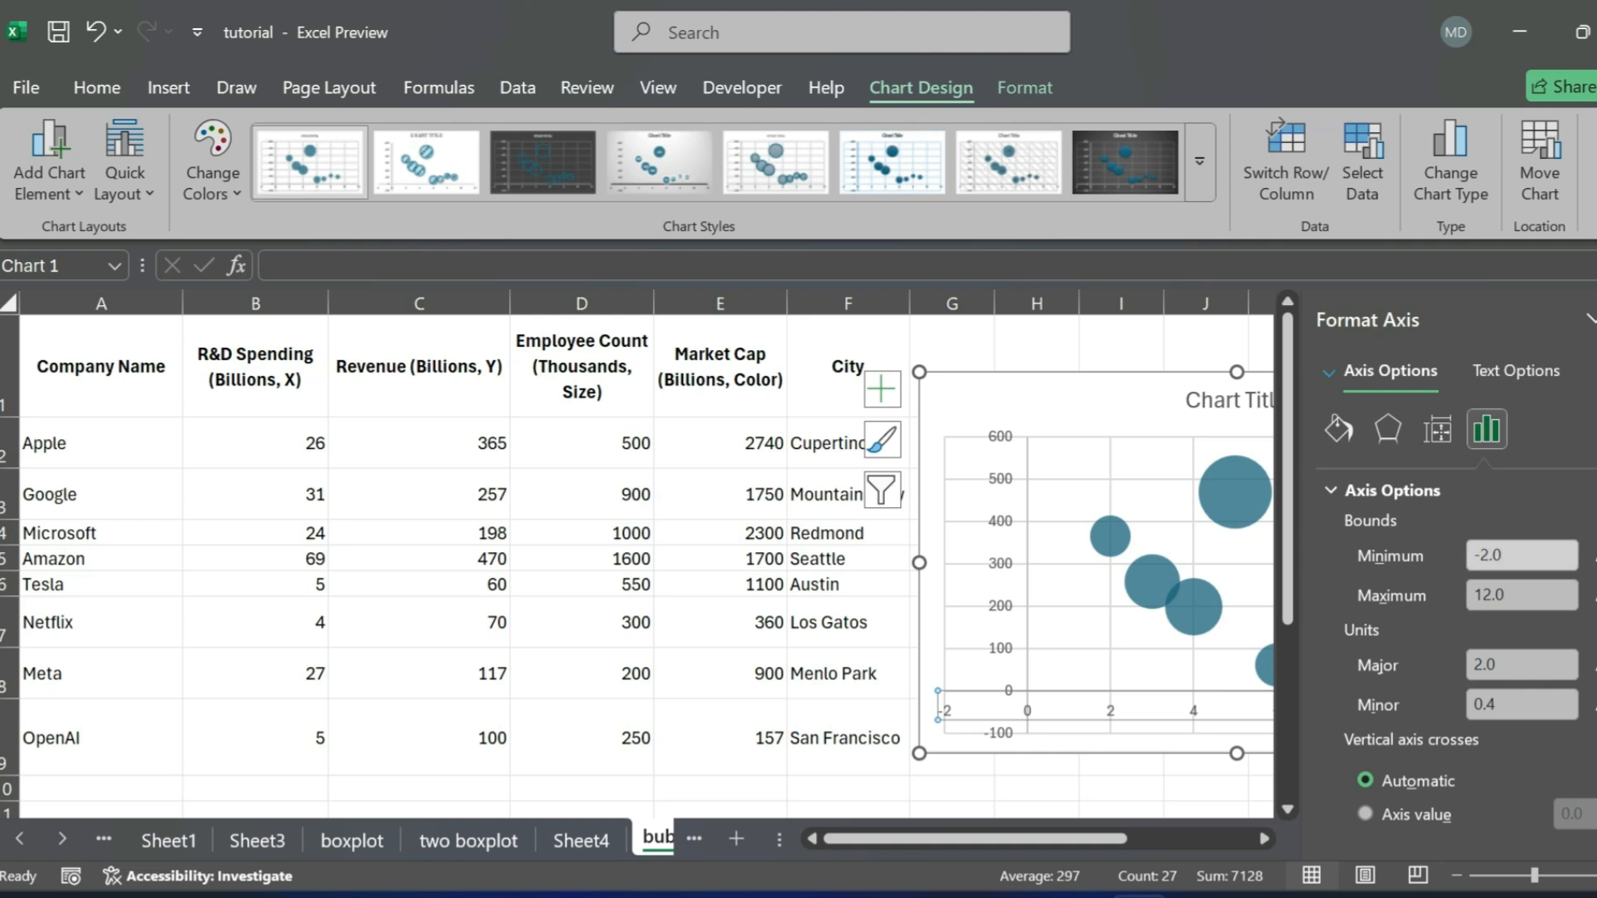
click(1508, 555)
drag(1506, 556, 1471, 555)
text(0)
key(Return)
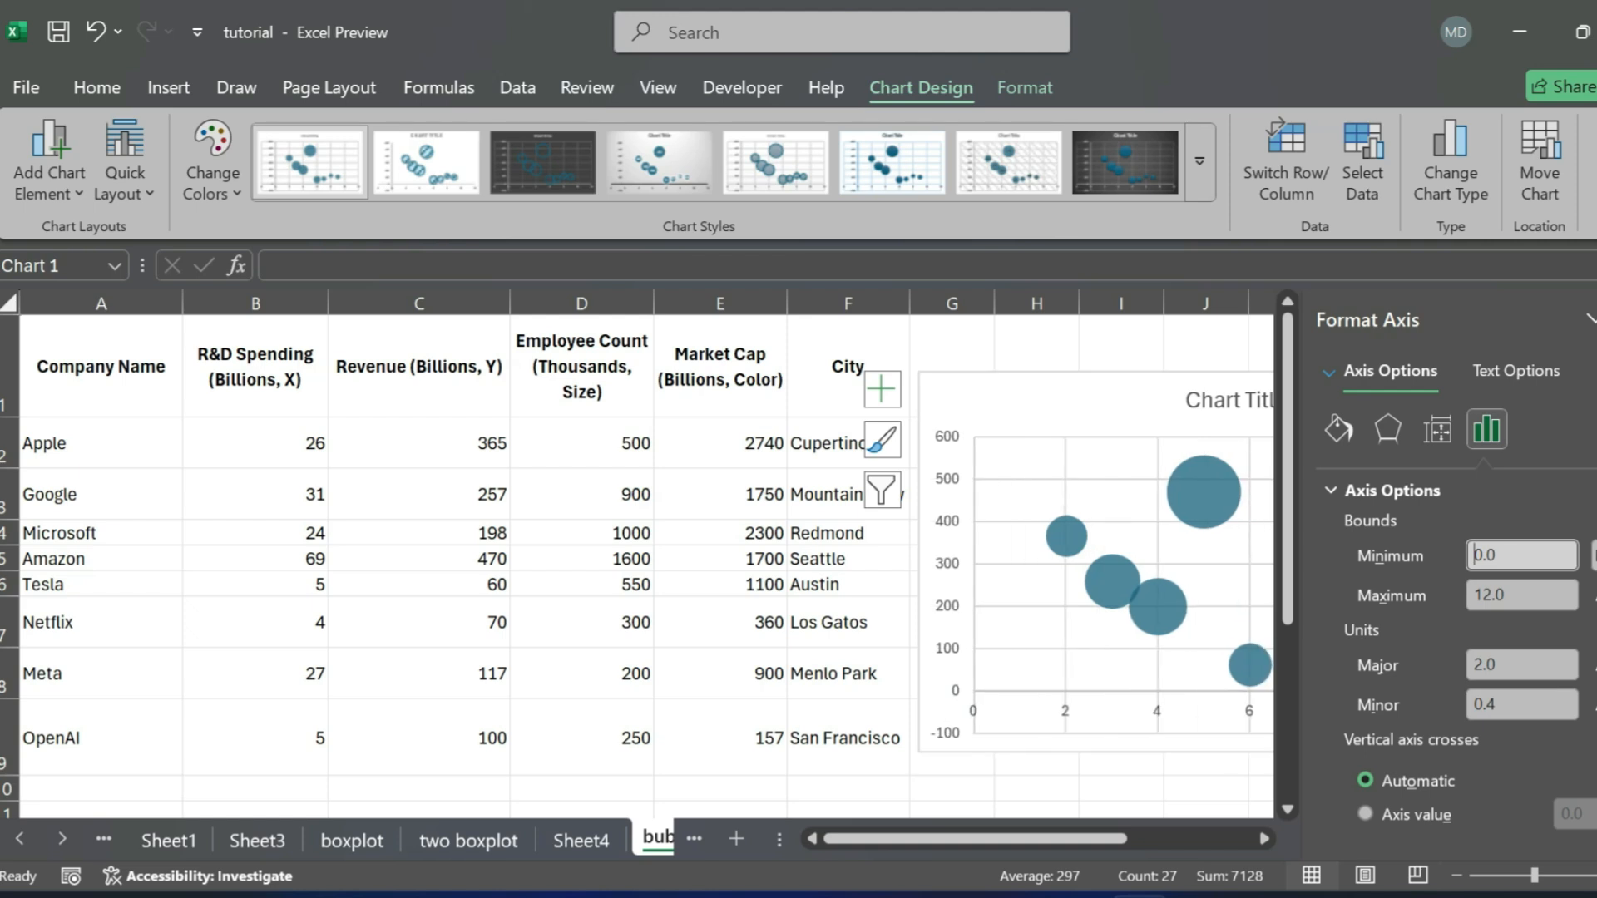
click(1596, 319)
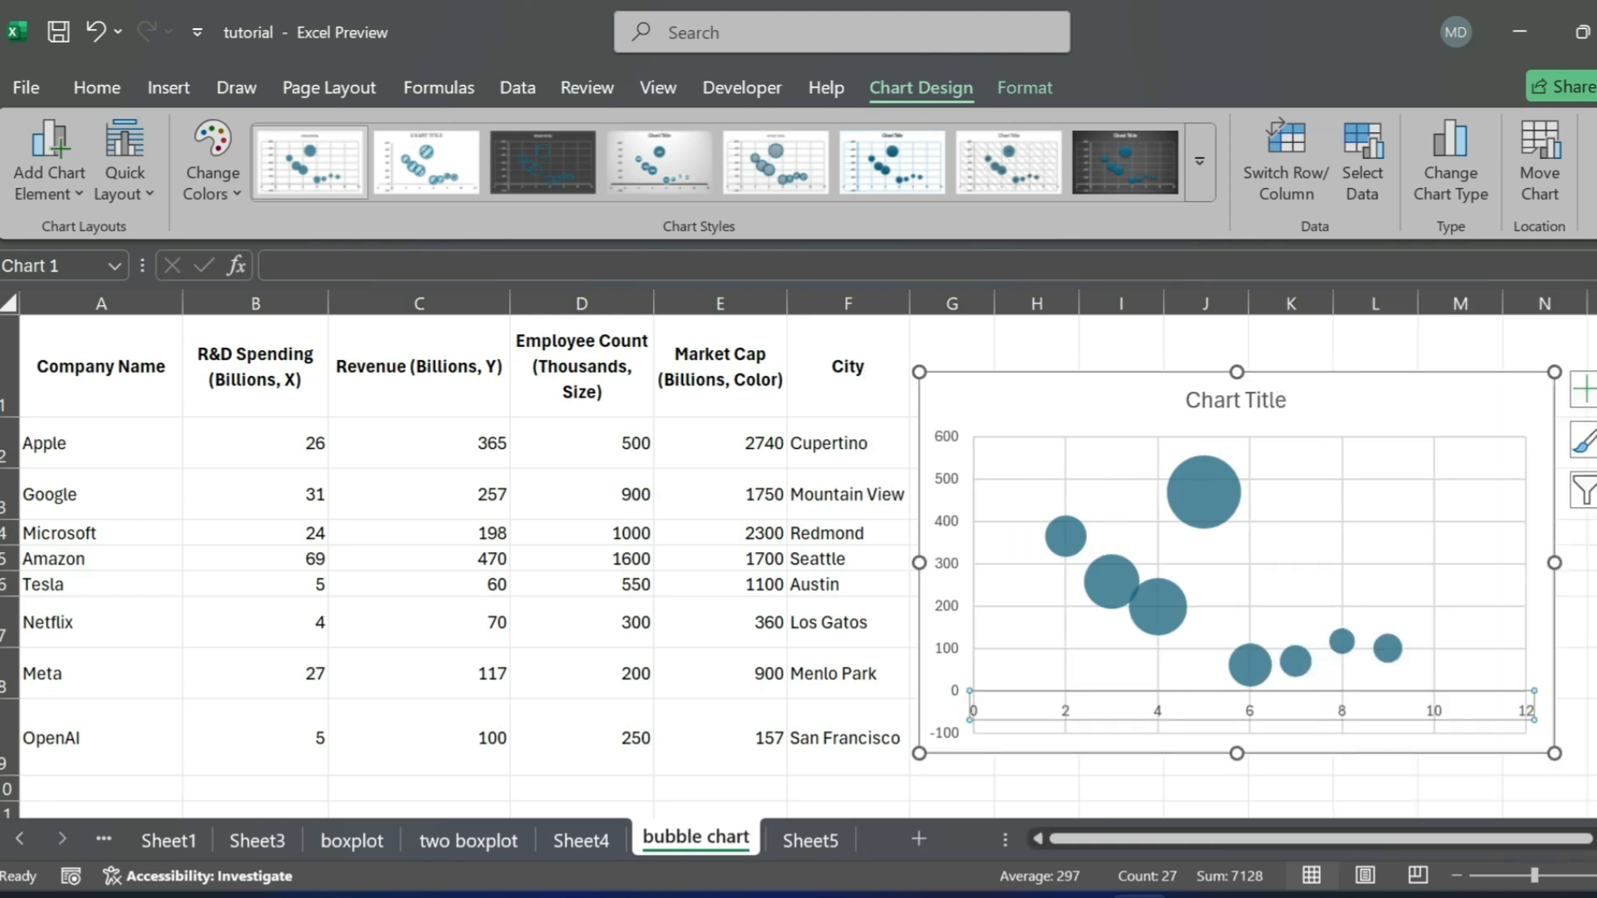
Shift the chart slightly upward and set its vertical axis minimum bound to 0
drag(965, 409, 963, 389)
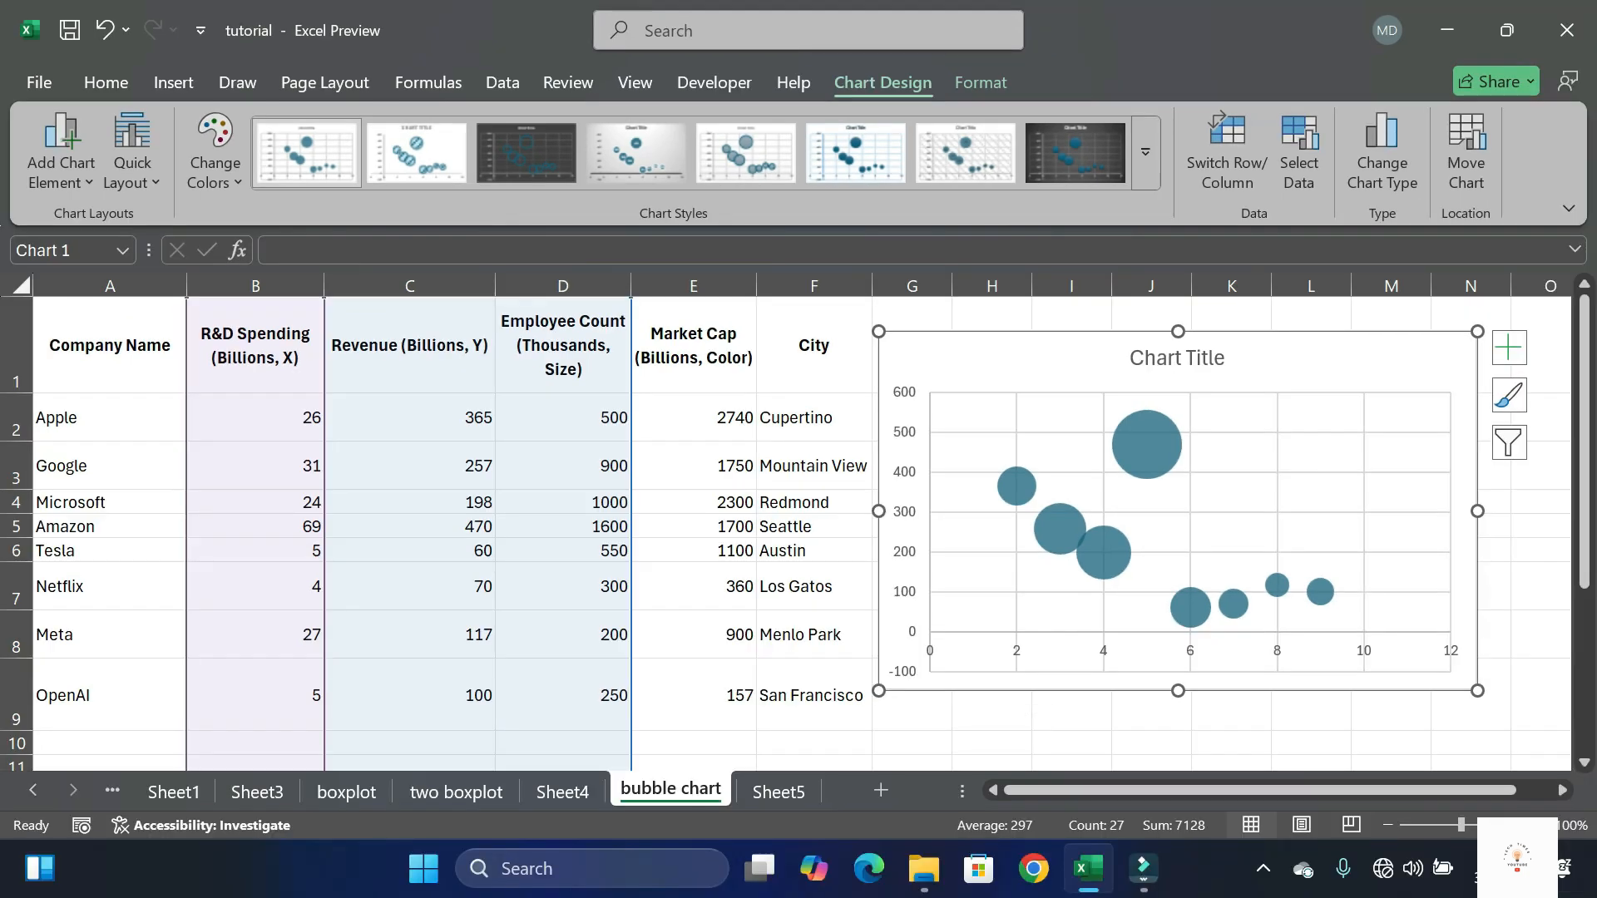
right_click(905, 471)
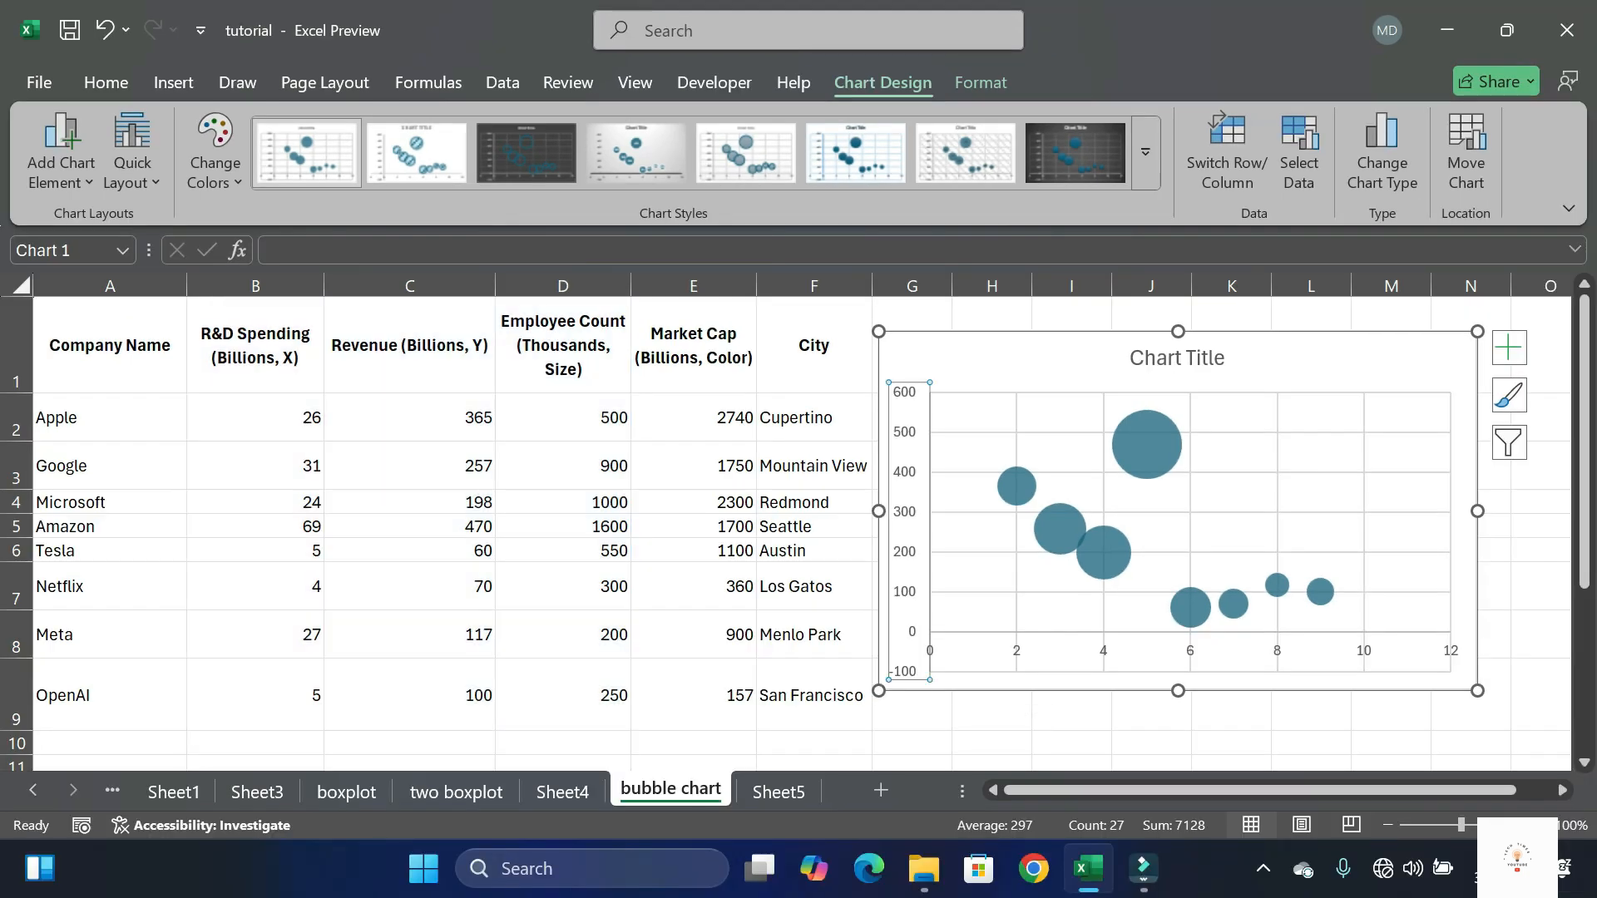
click(996, 790)
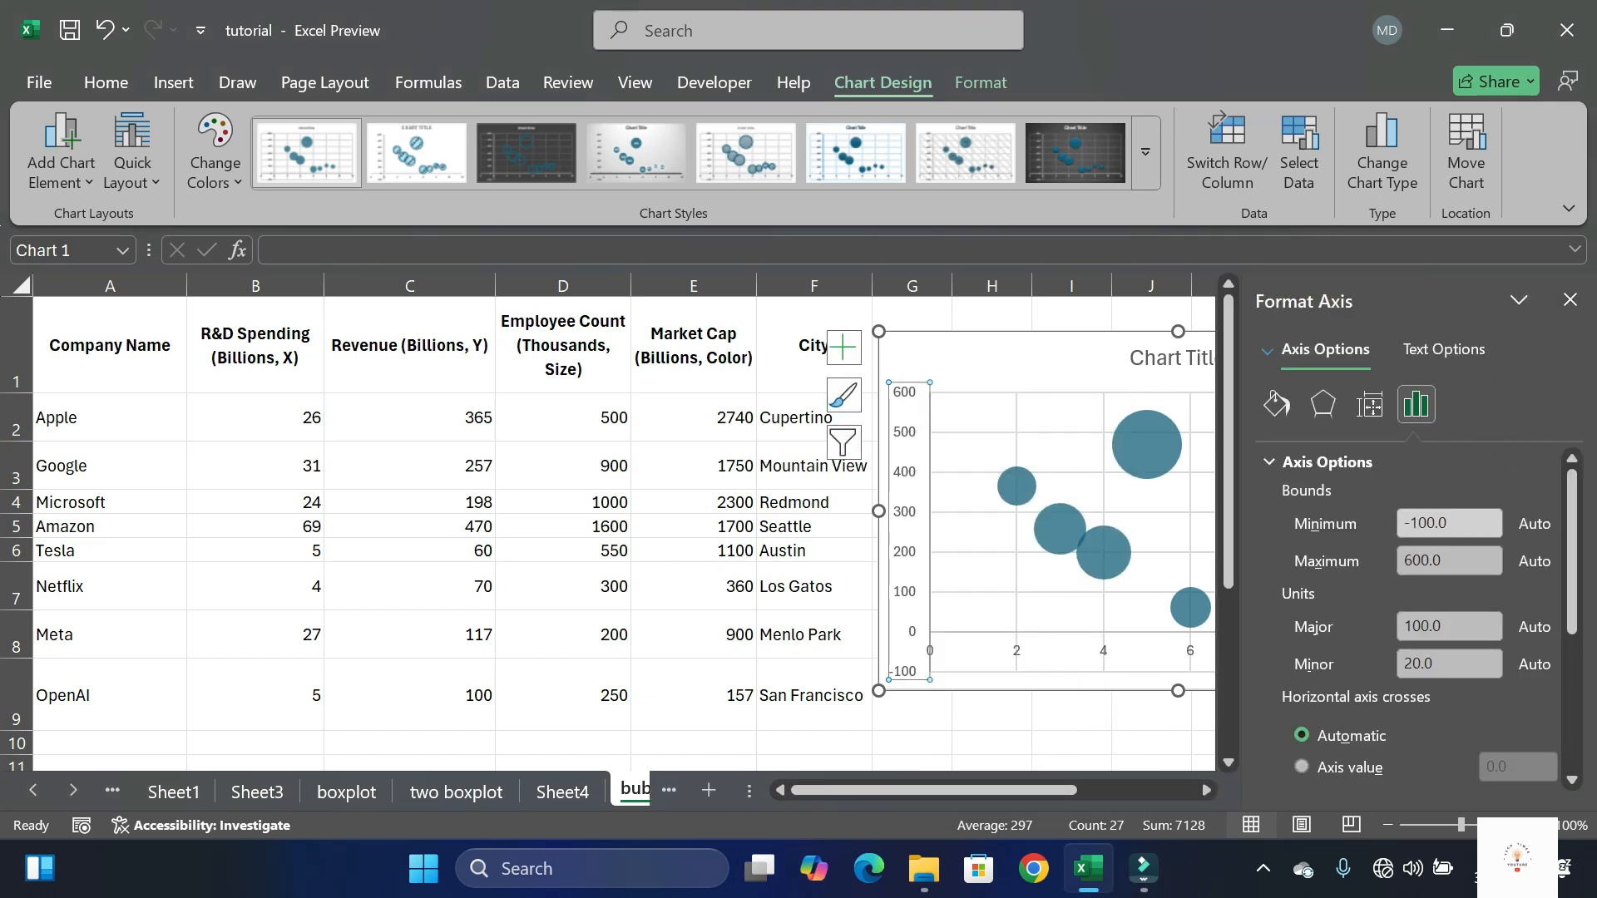
click(1453, 523)
drag(1452, 523, 1403, 523)
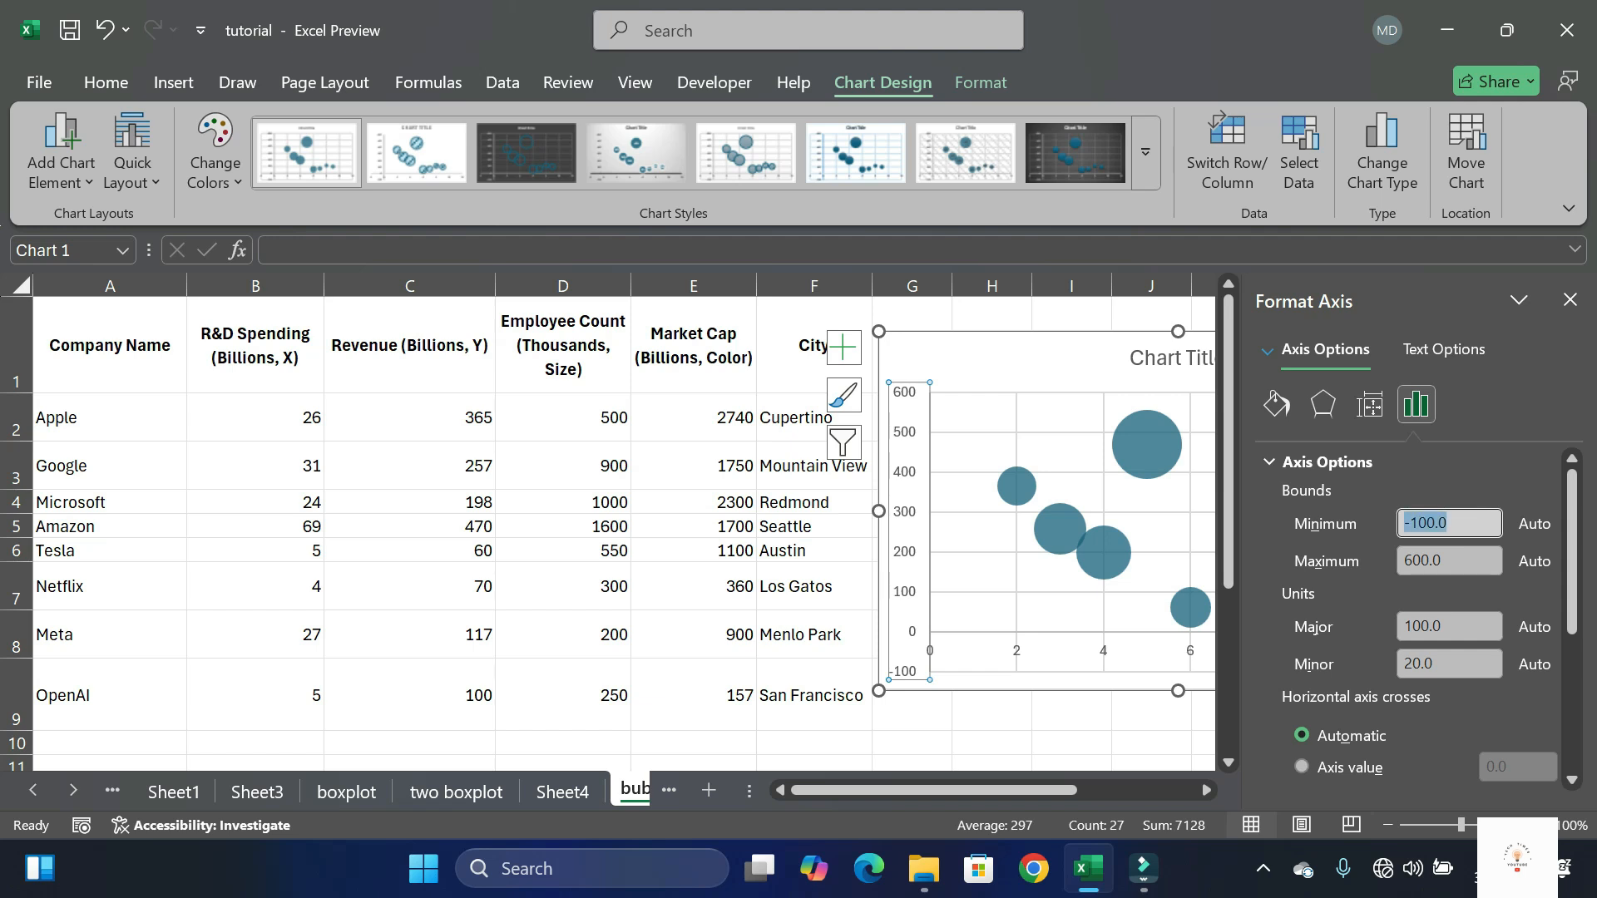
text(0)
key(Return)
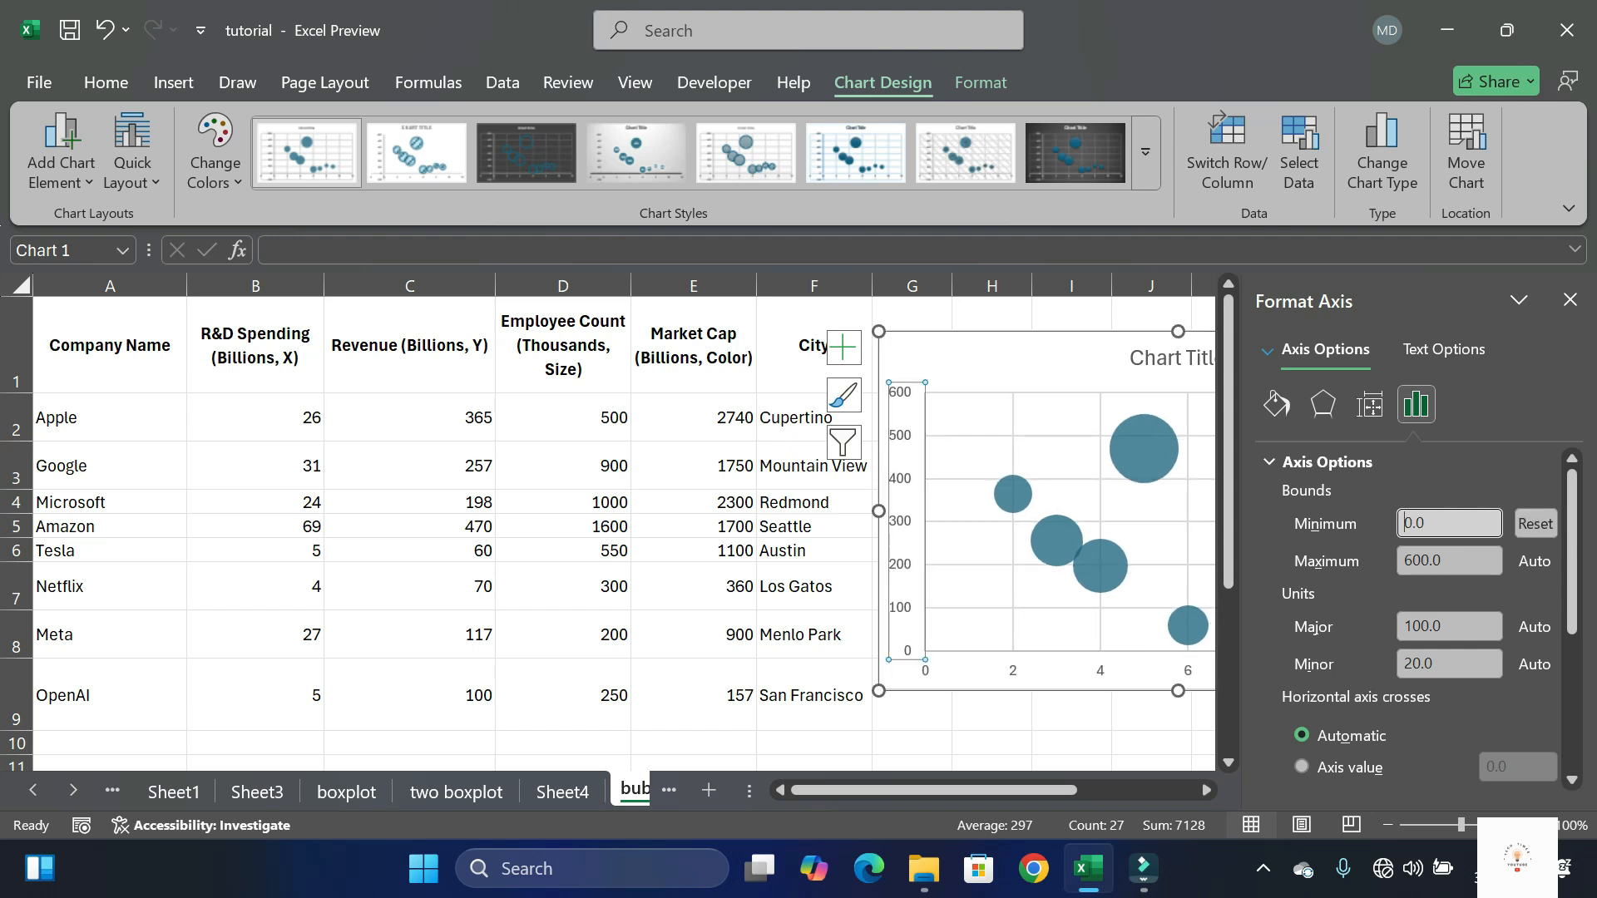
click(1570, 300)
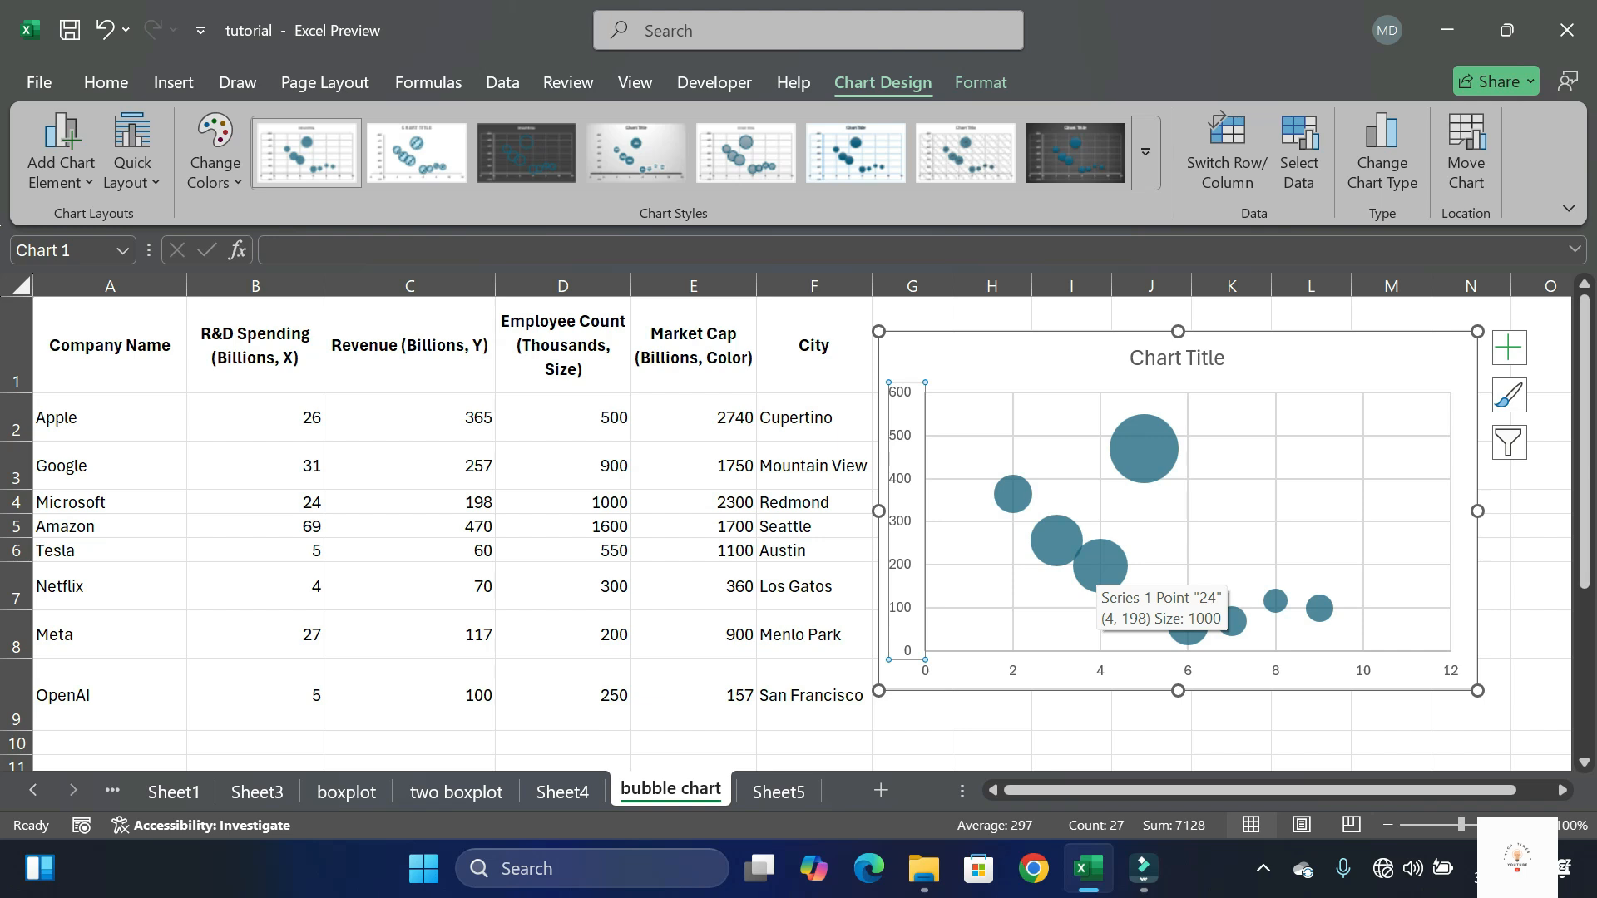
Open the bubble series formatting and try width of bubbles as the size basis, returning to area of bubbles
click(1100, 566)
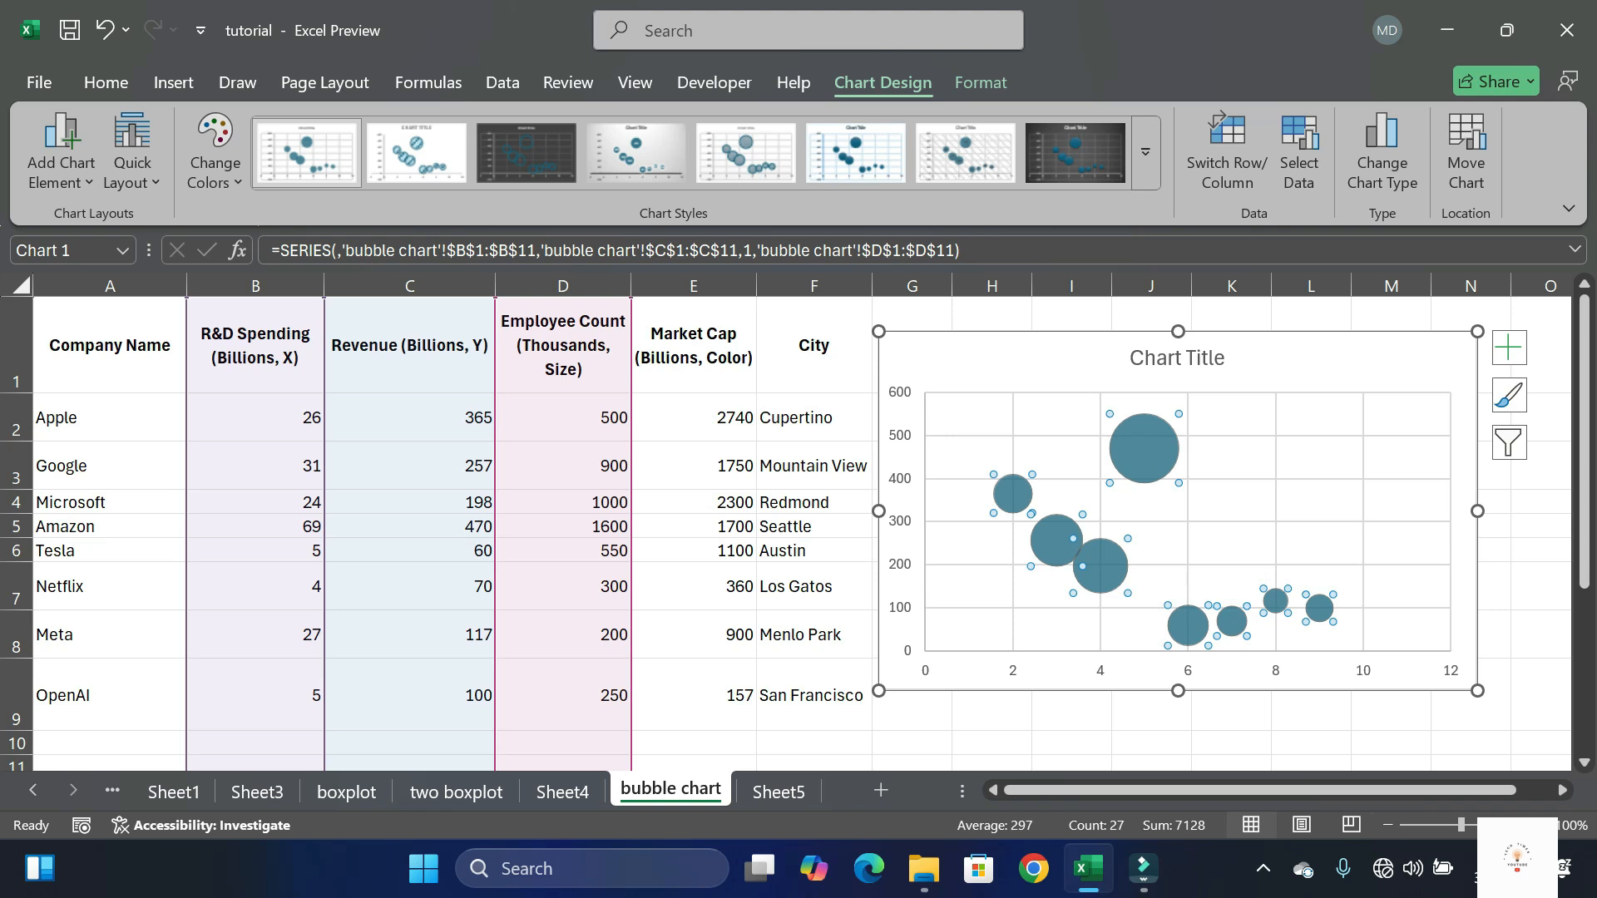
right_click(1100, 566)
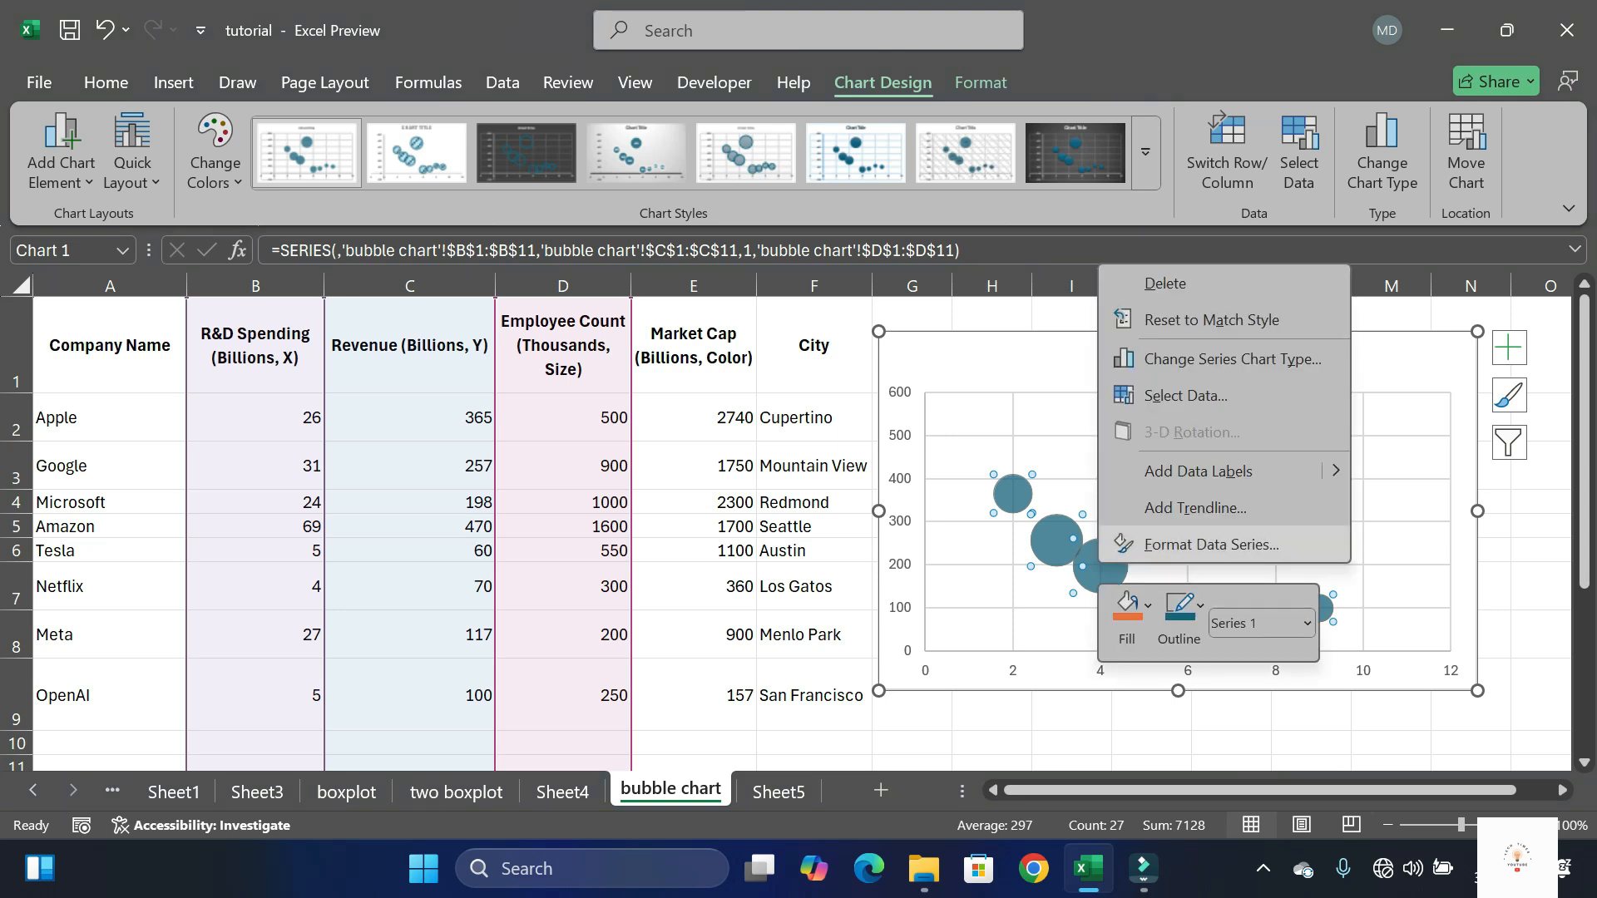
click(1211, 544)
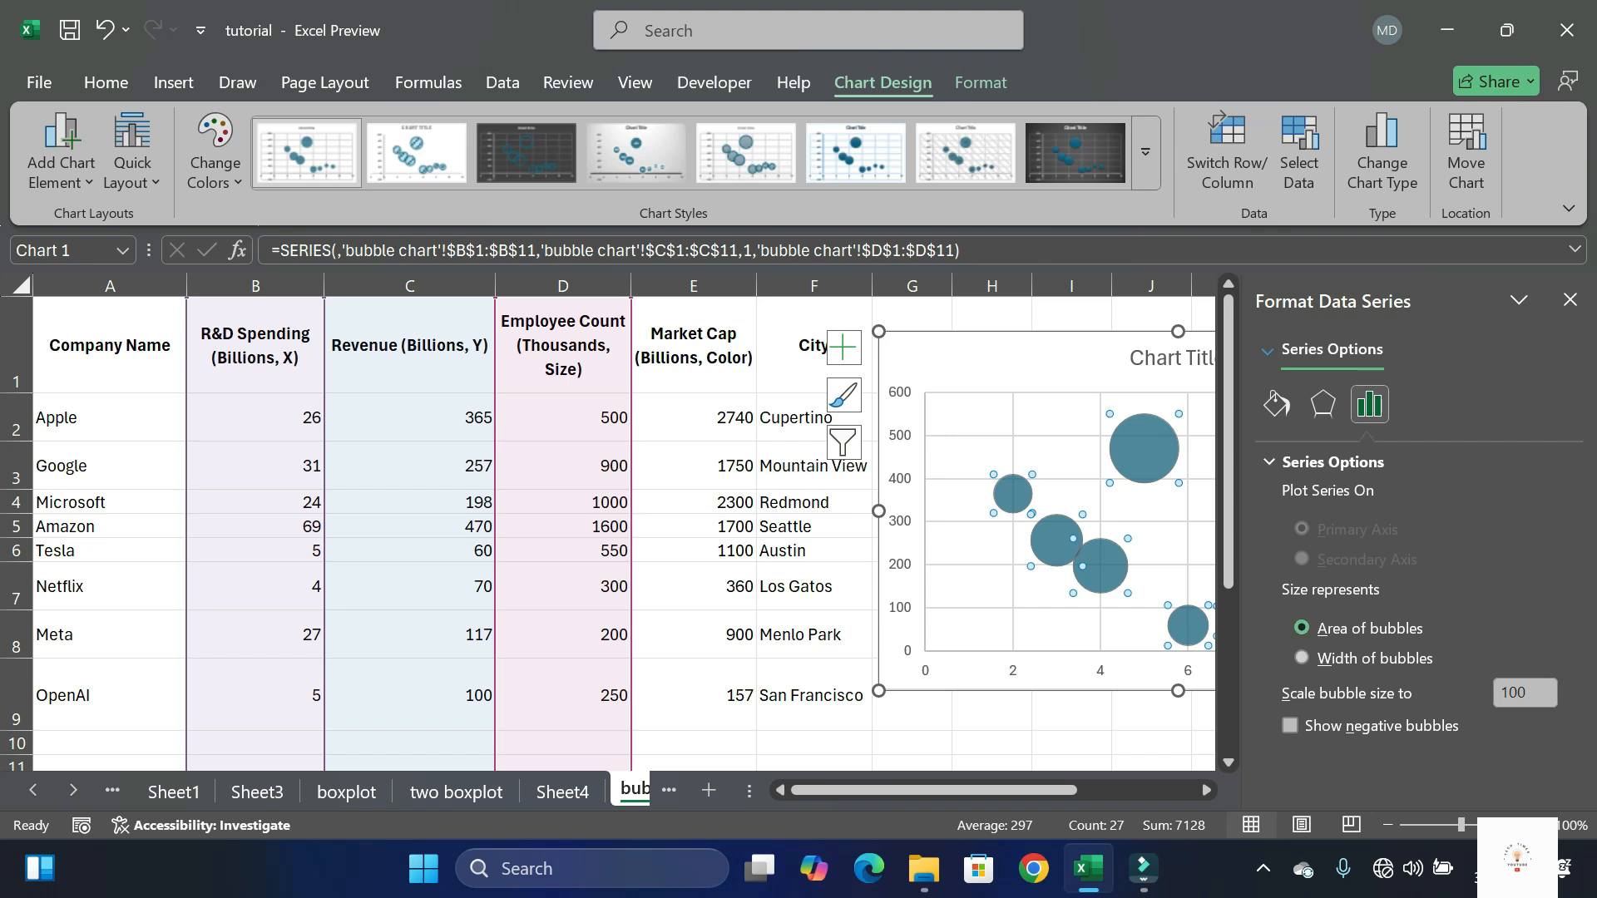
click(1302, 658)
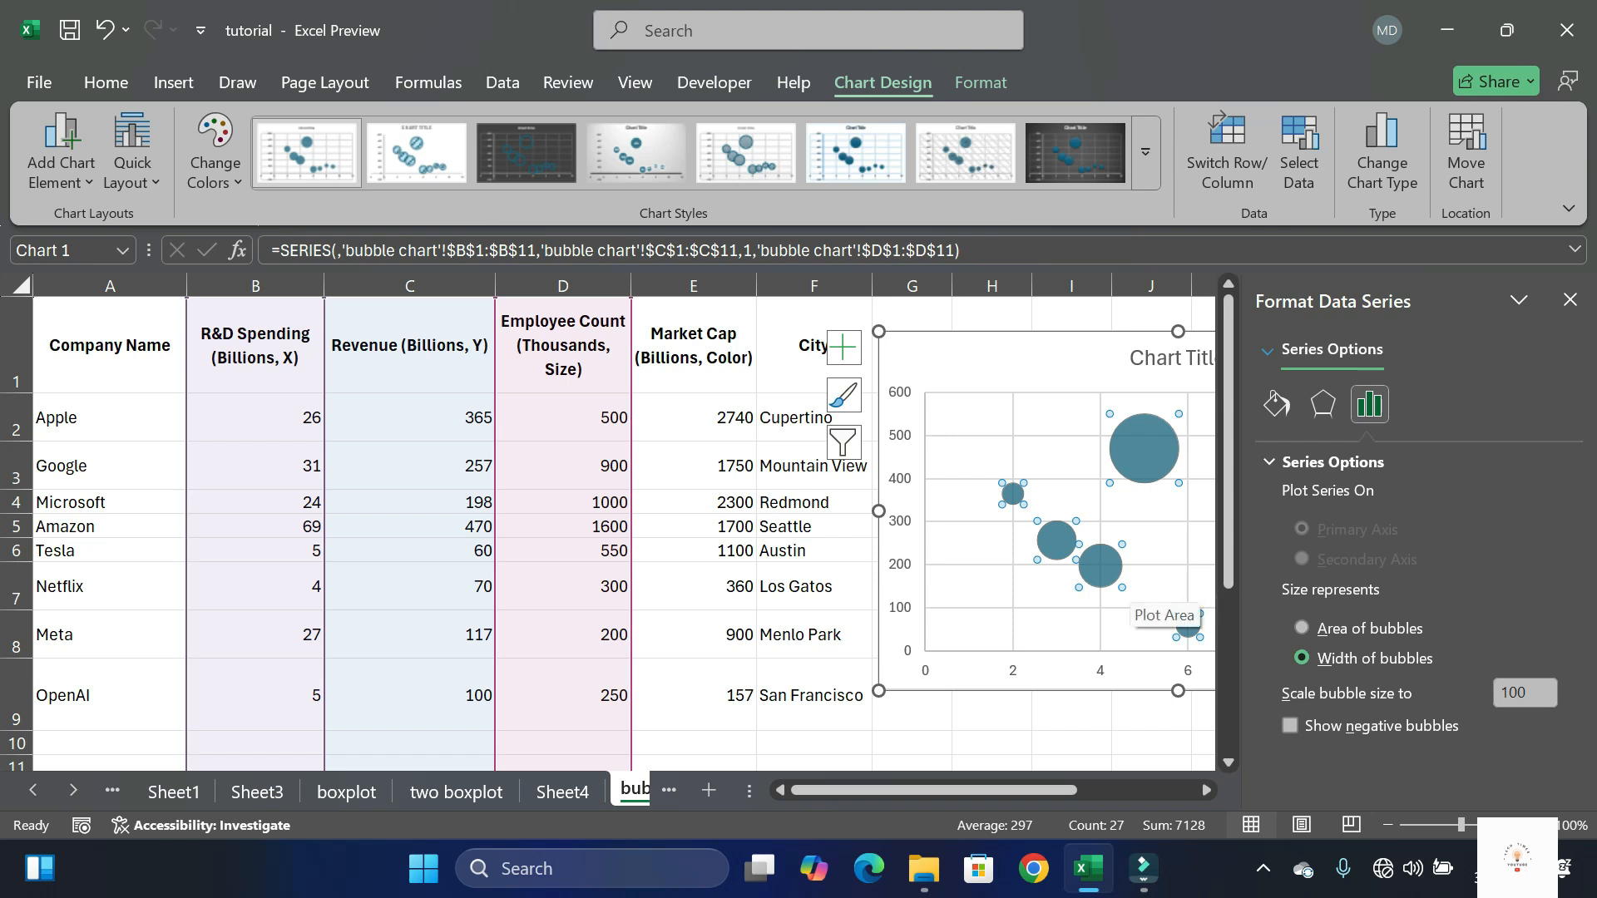
click(1302, 628)
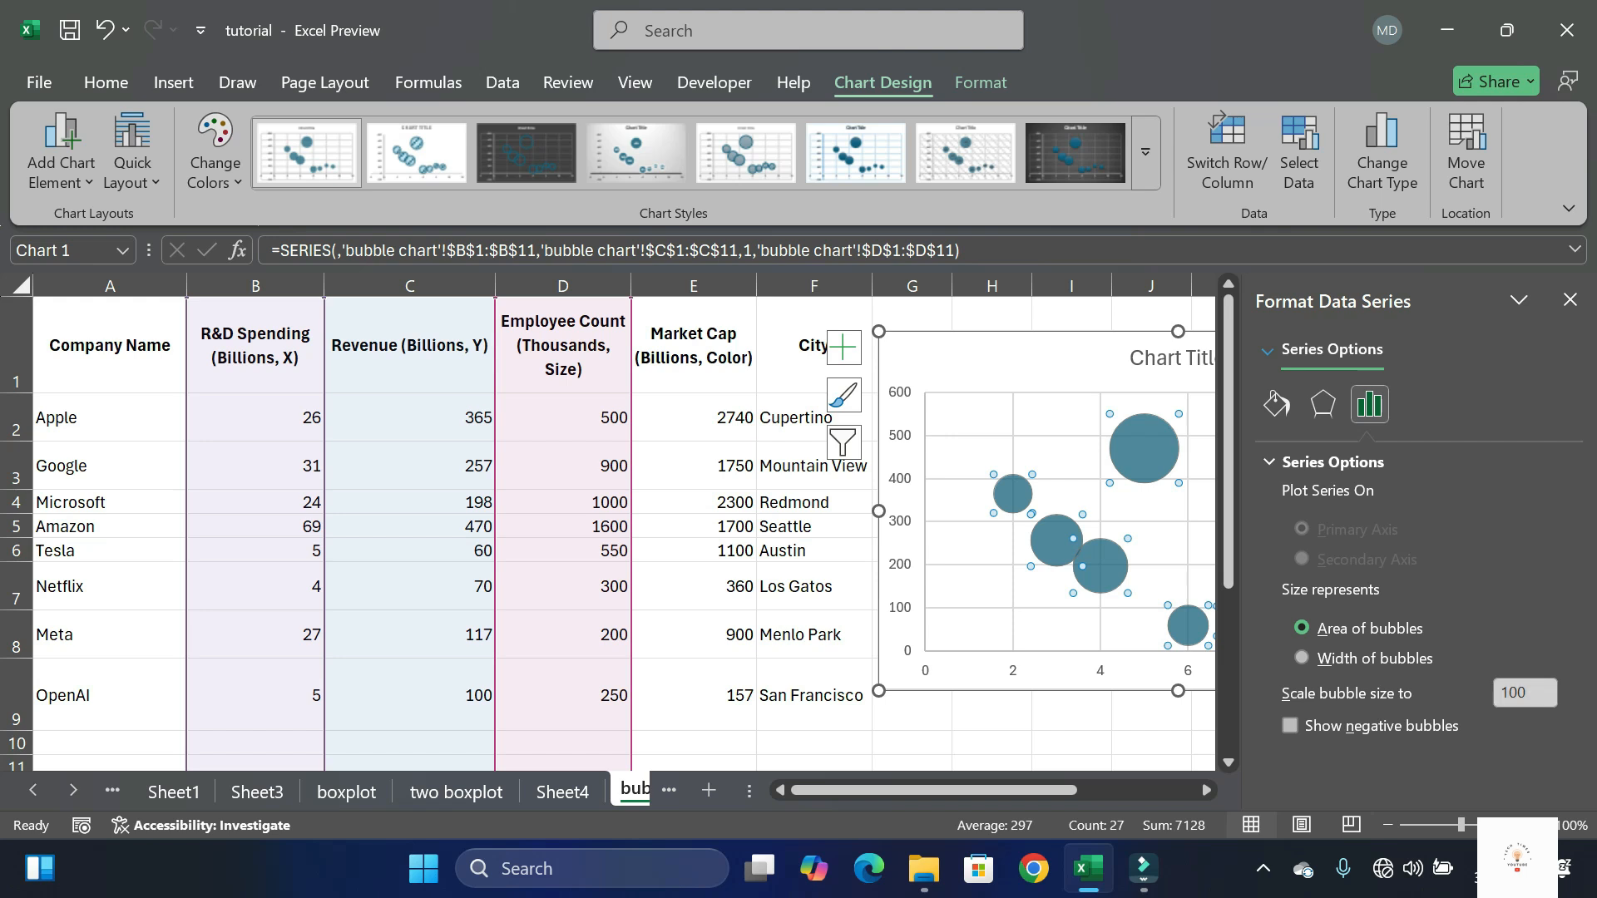
Try a bubble size scale of 50, then set the scale to 90 and close the series formatting
double_click(1525, 692)
text(50)
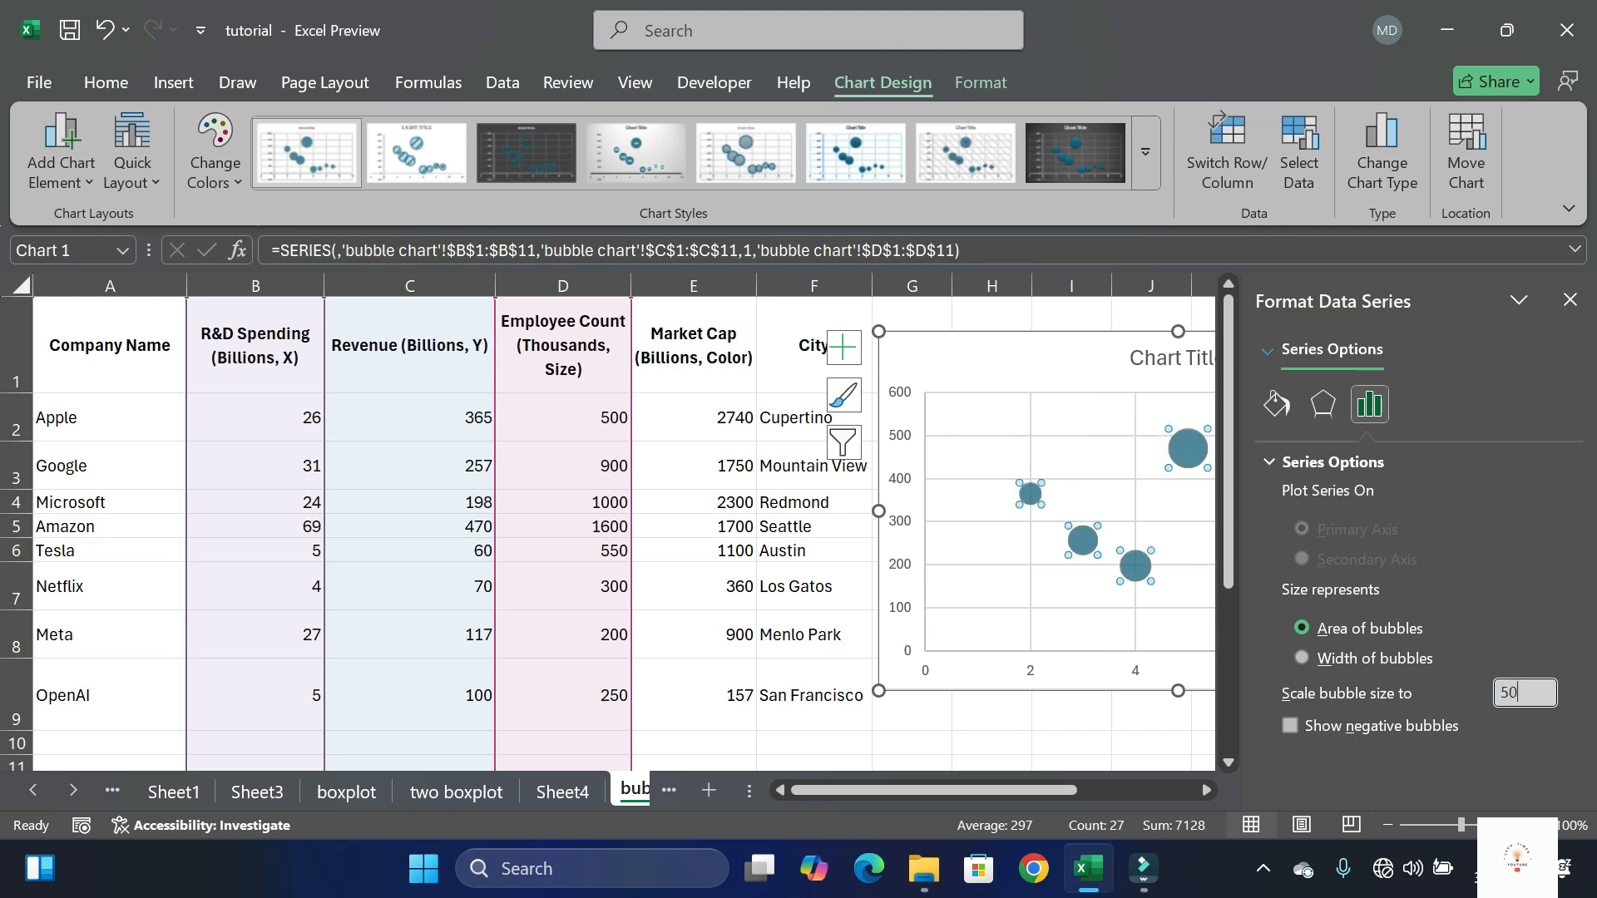
key(BackSpace)
key(BackSpace)
text(90)
key(Return)
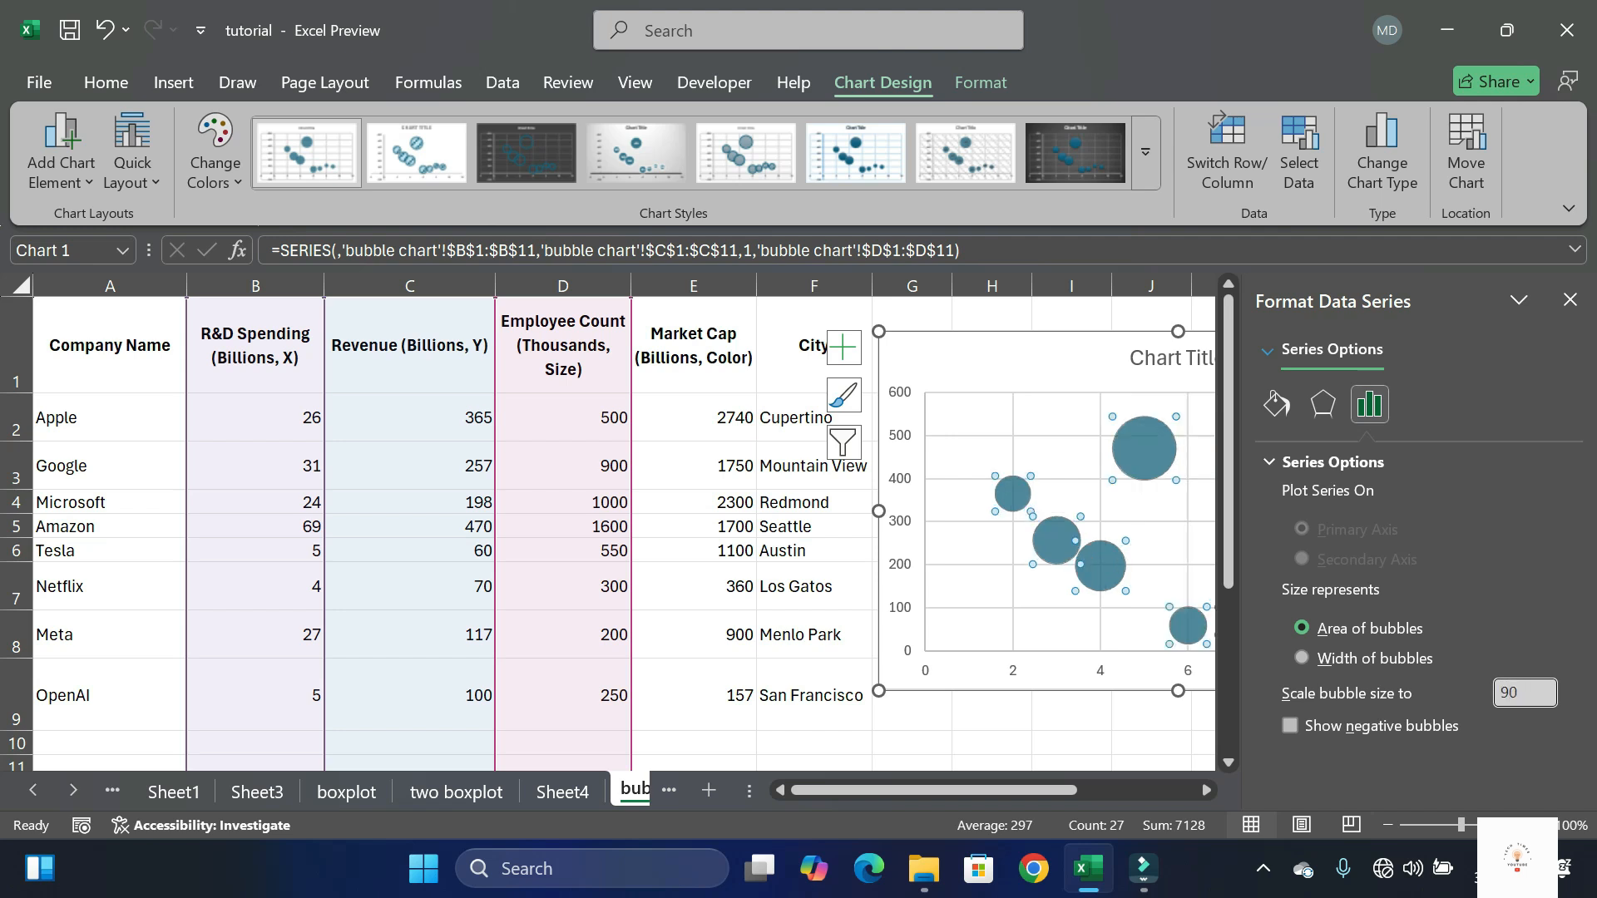
click(1571, 300)
click(1542, 634)
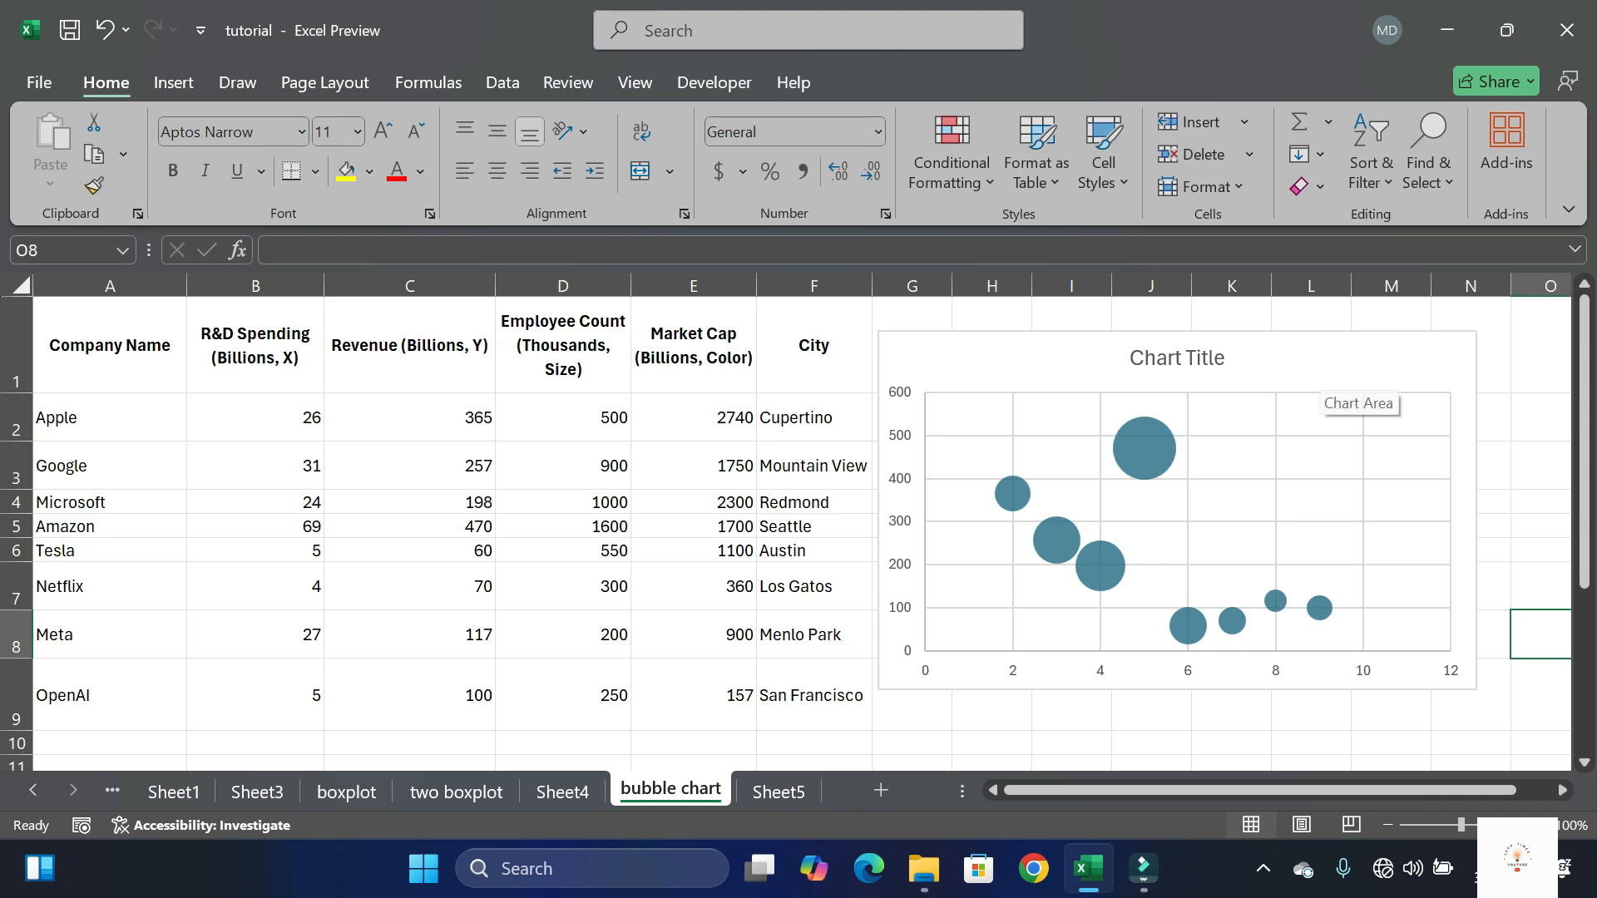
Add a horizontal axis title to the chart reading "R and D Spending (Billions USD)"
click(1335, 399)
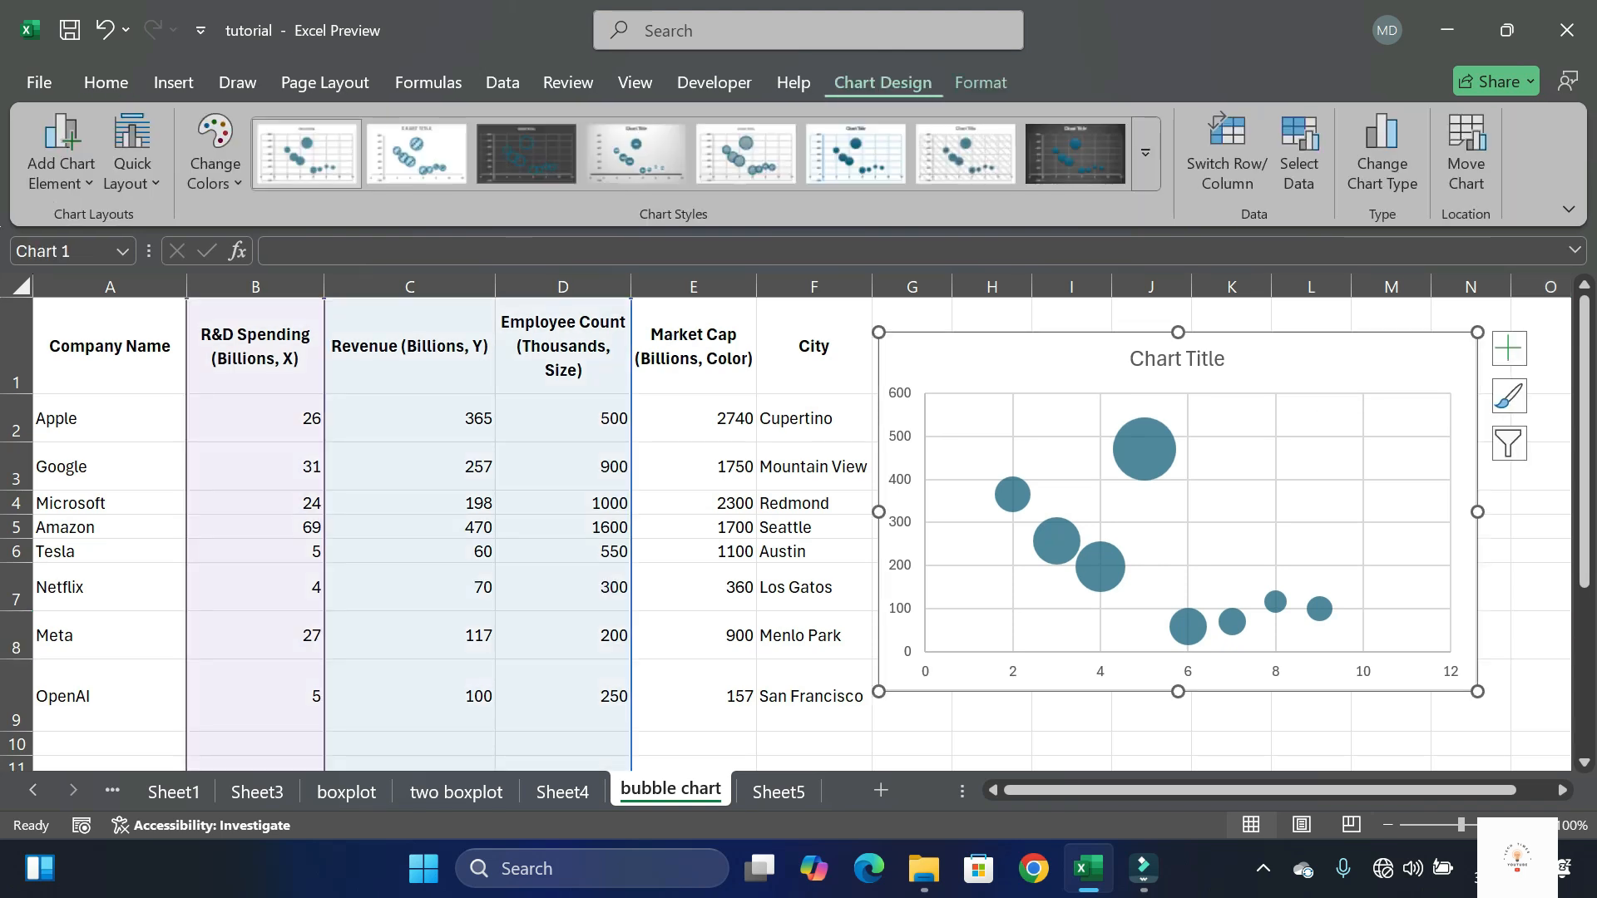
click(61, 158)
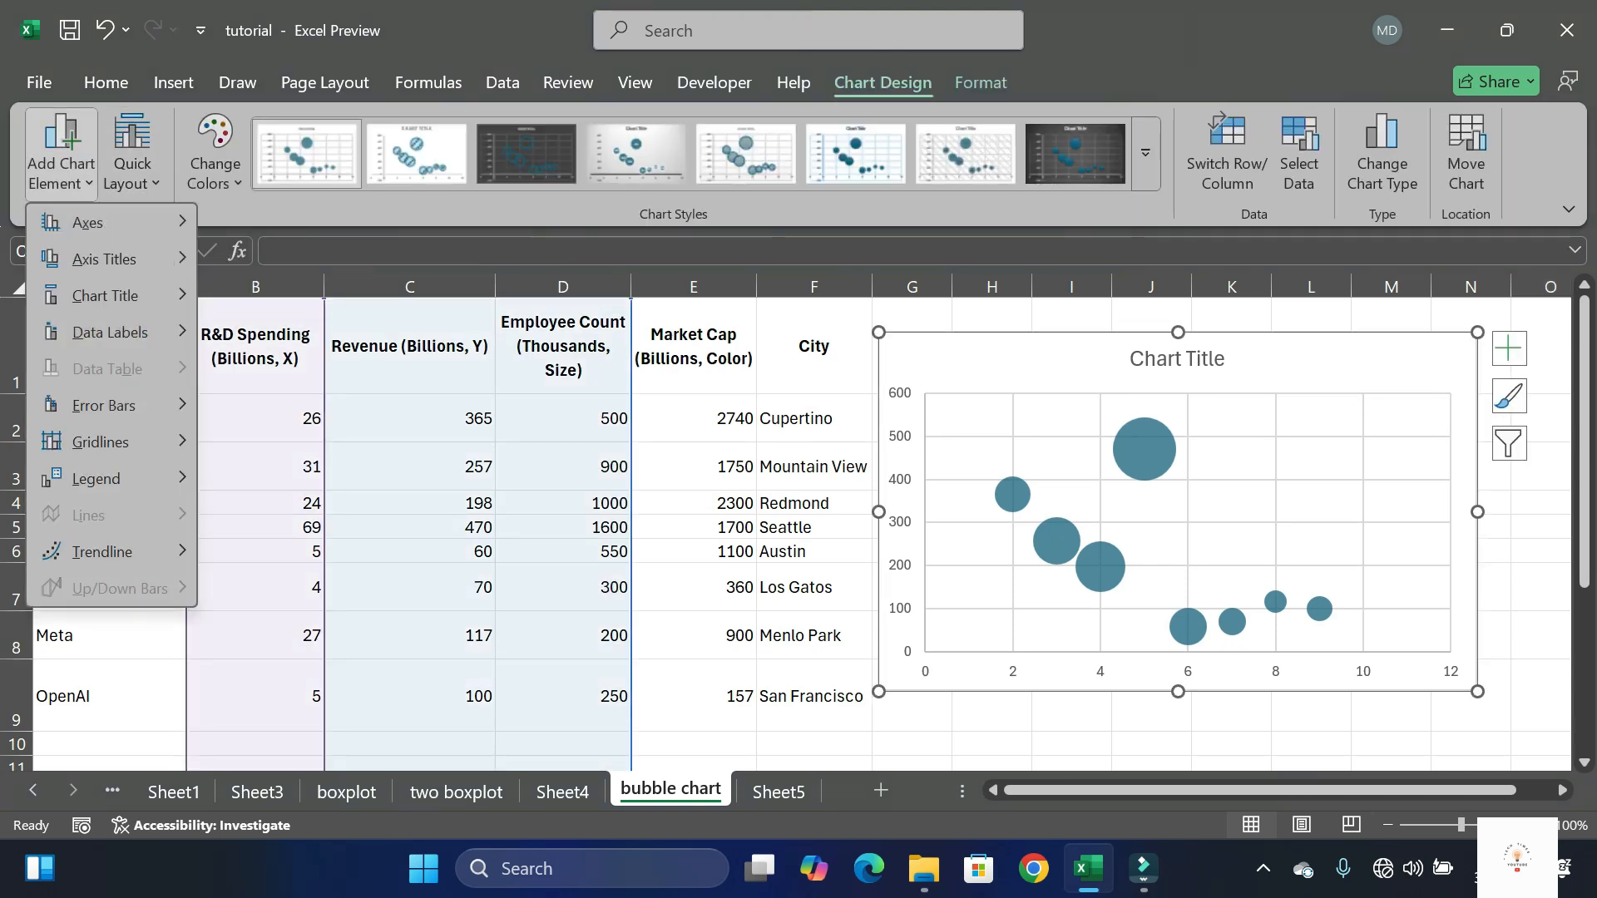
mouse_move(104, 259)
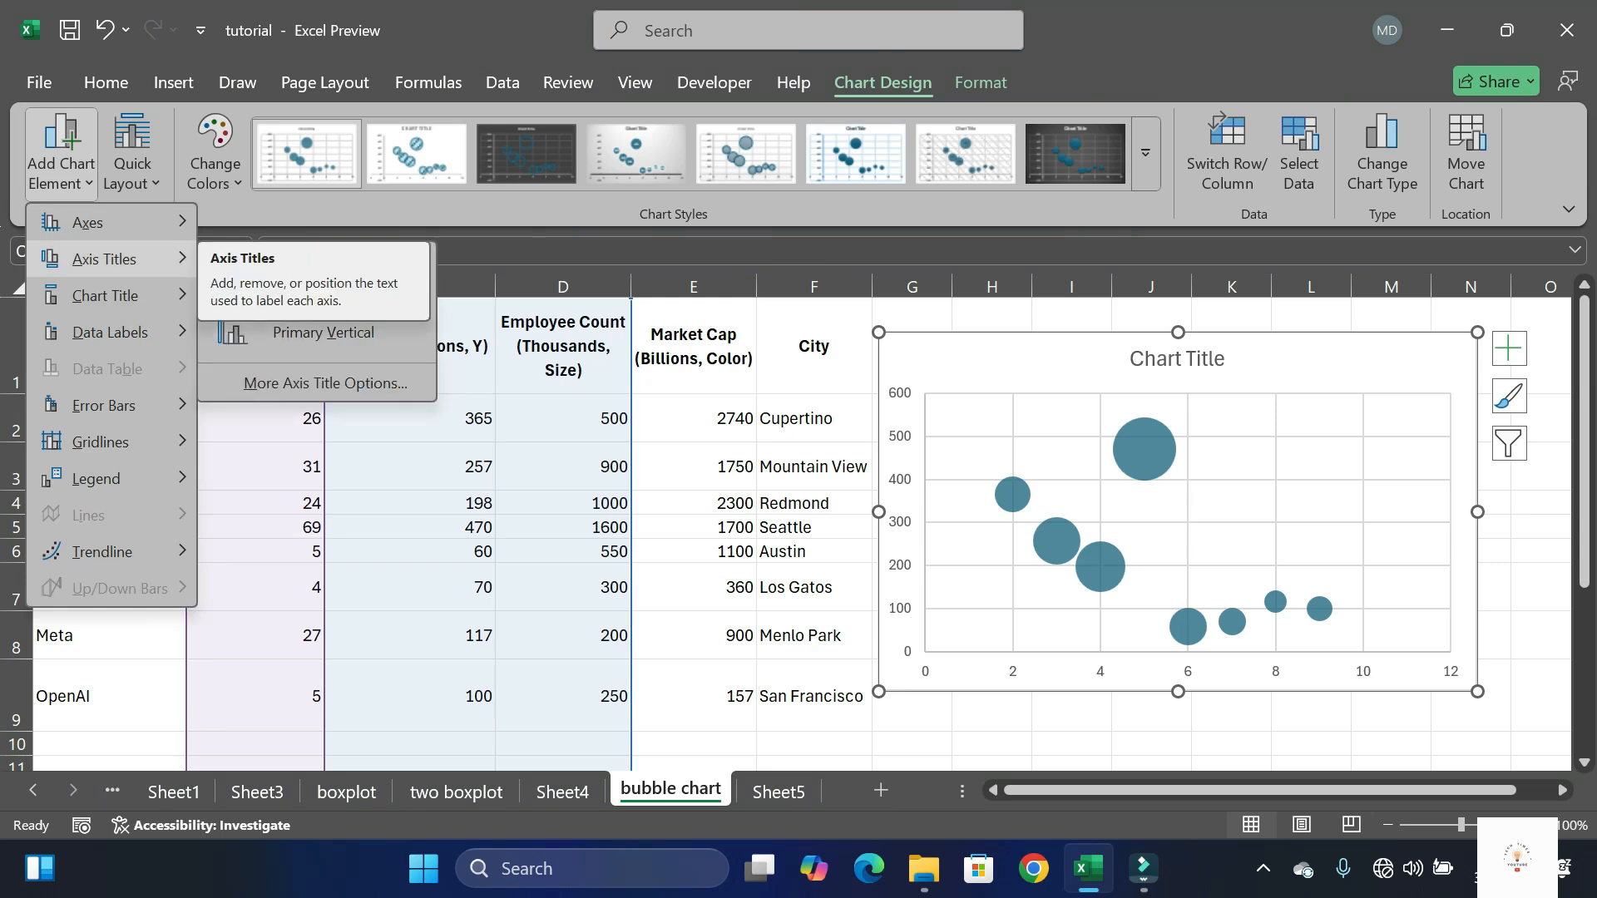
click(324, 293)
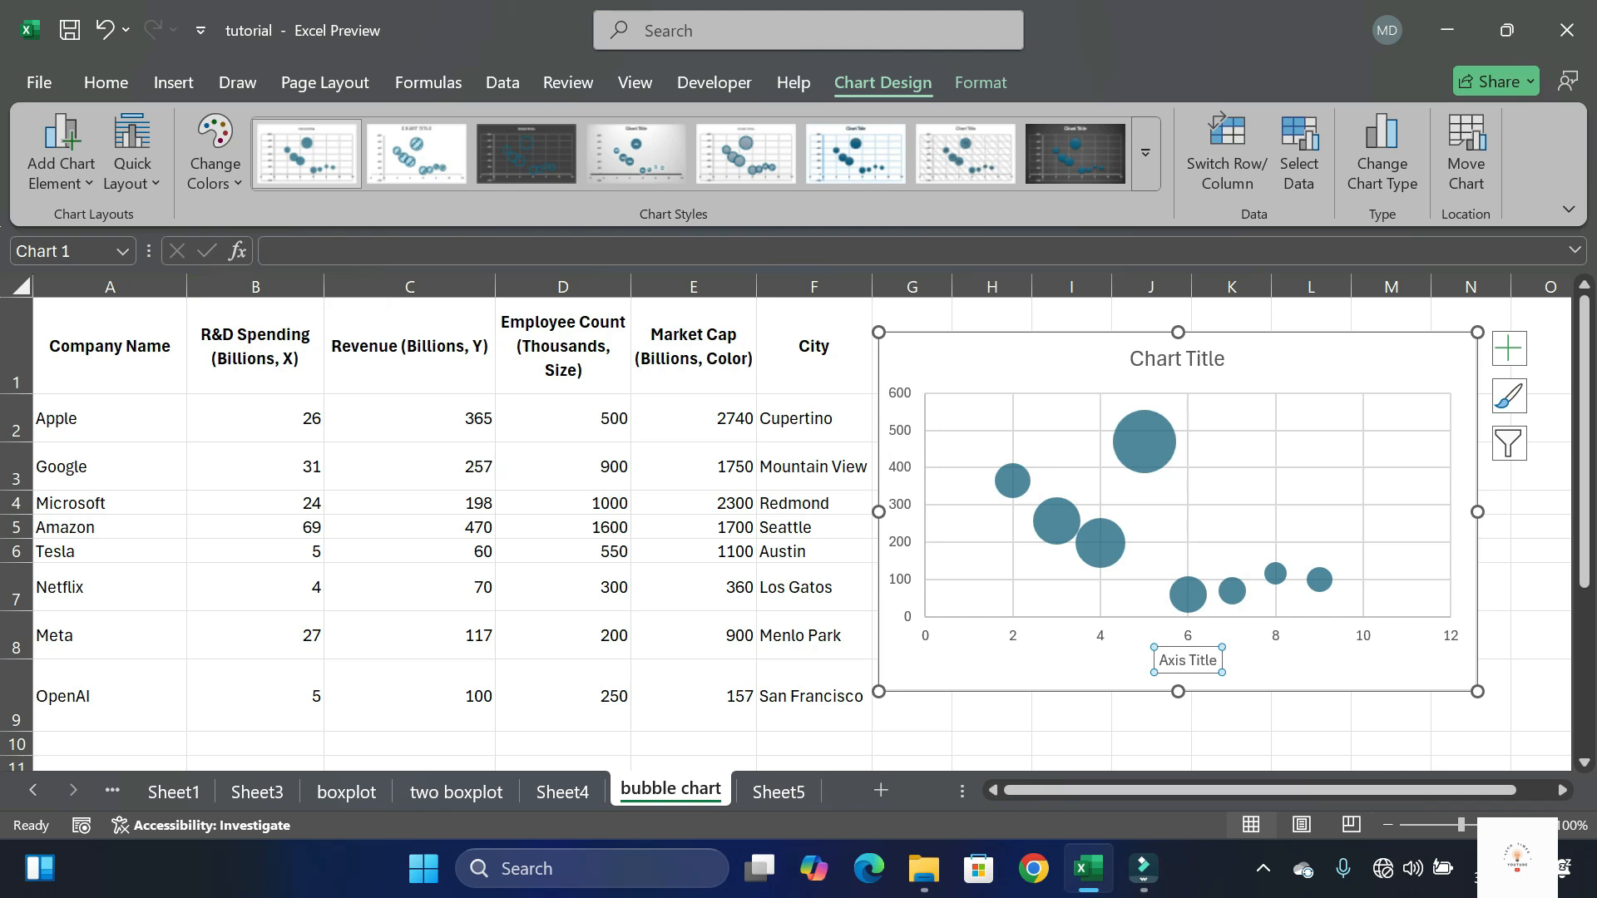
drag(1217, 661, 1153, 661)
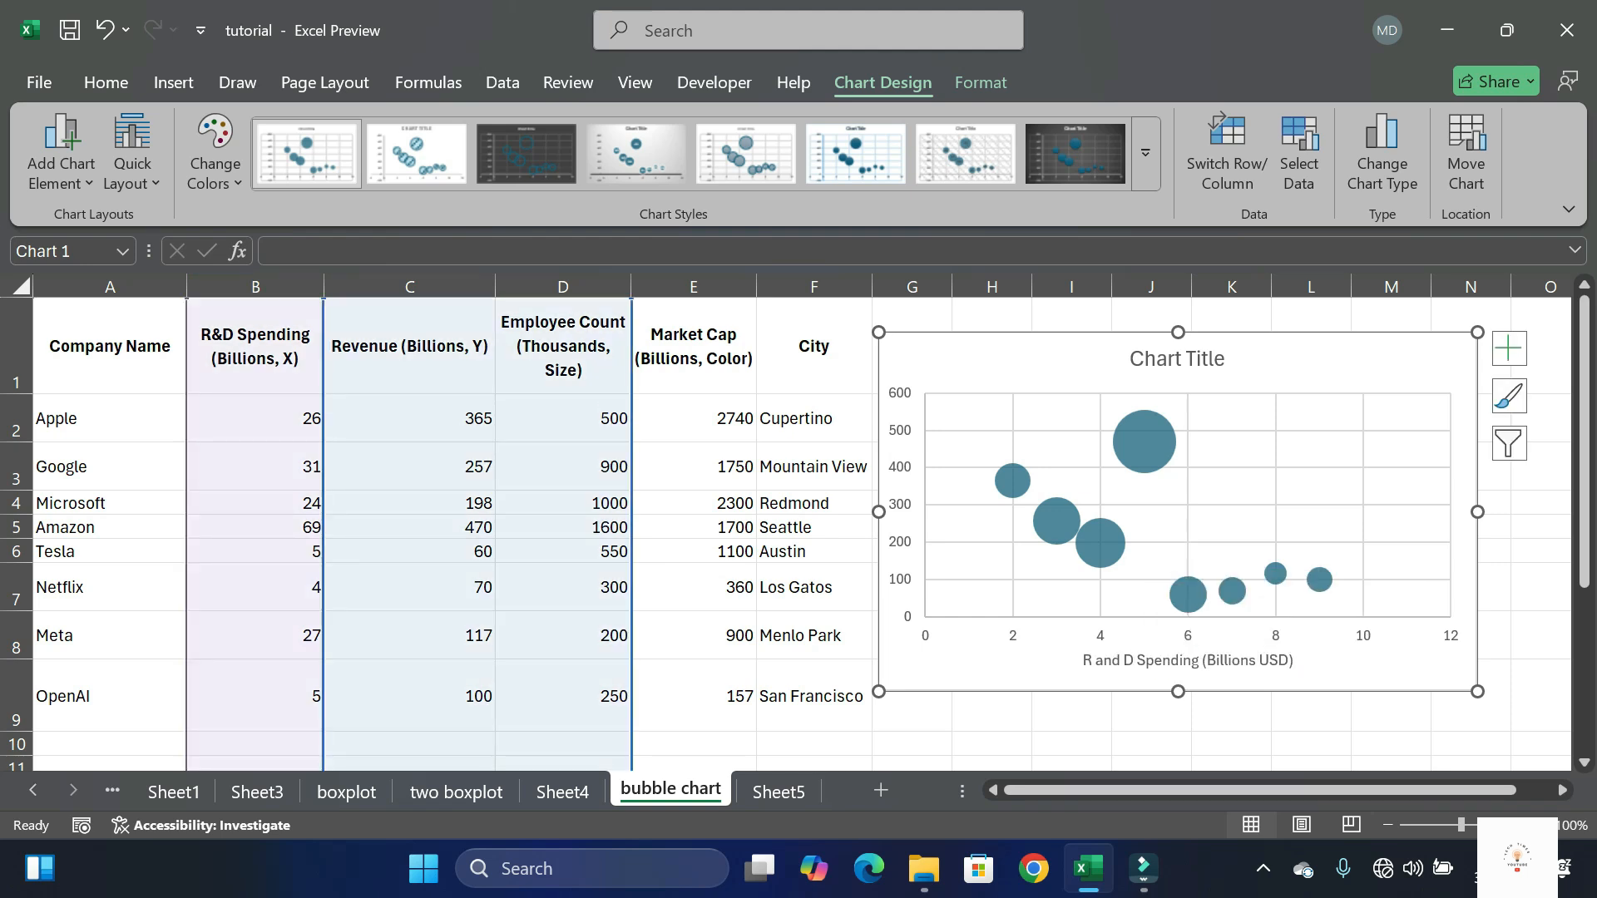
Add a vertical axis title to the chart reading "Revenue(Billion USD)"
click(61, 155)
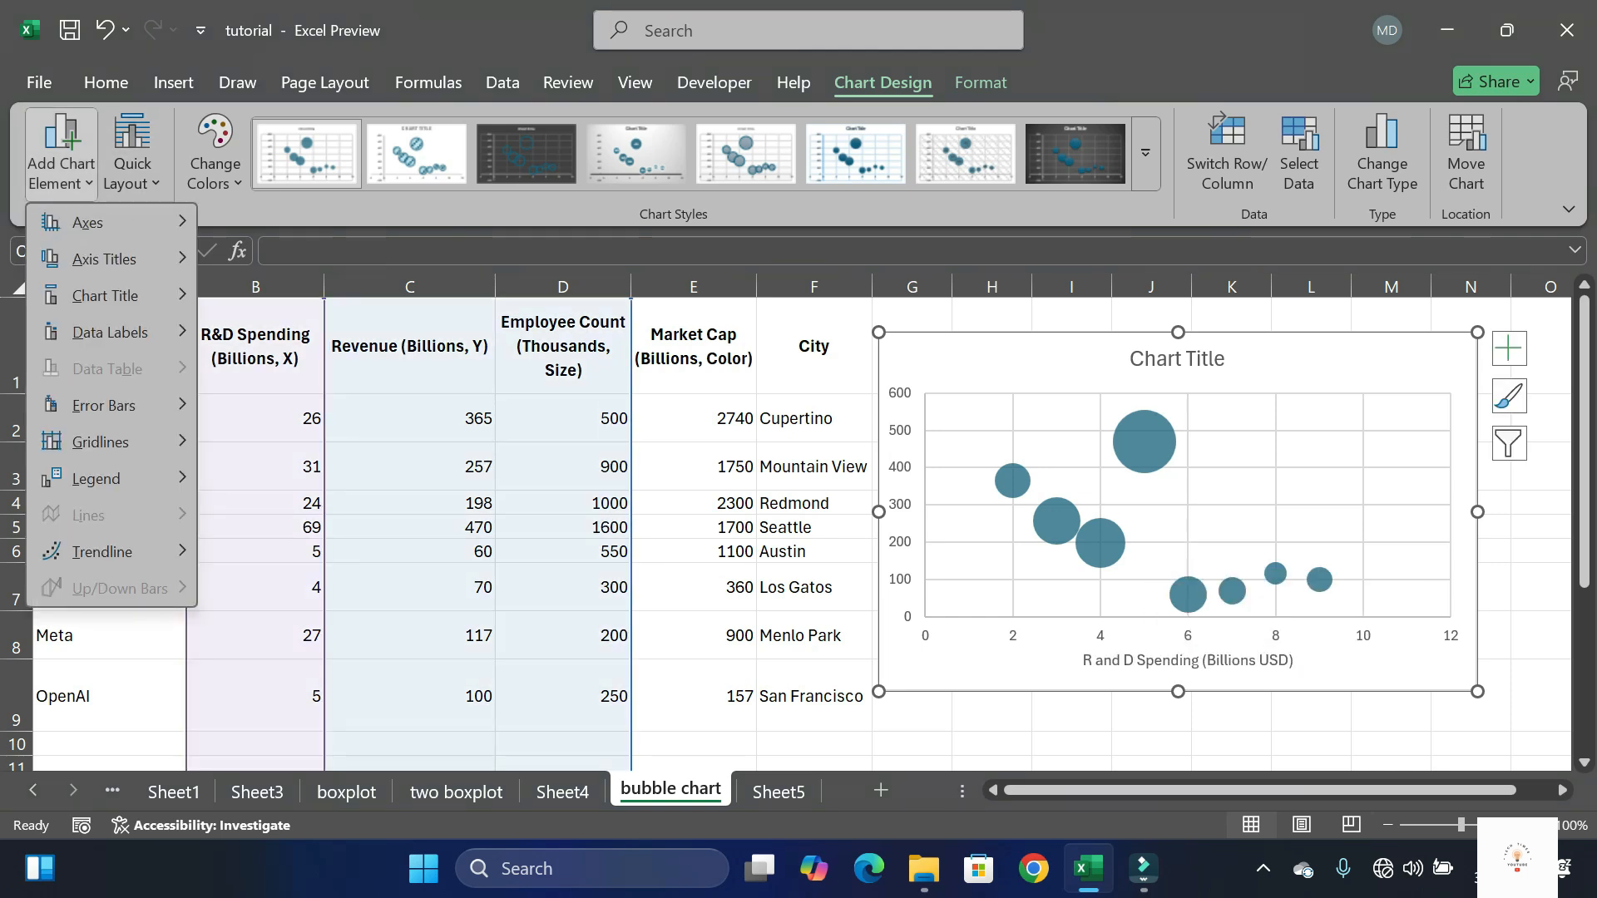
mouse_move(104, 259)
click(283, 328)
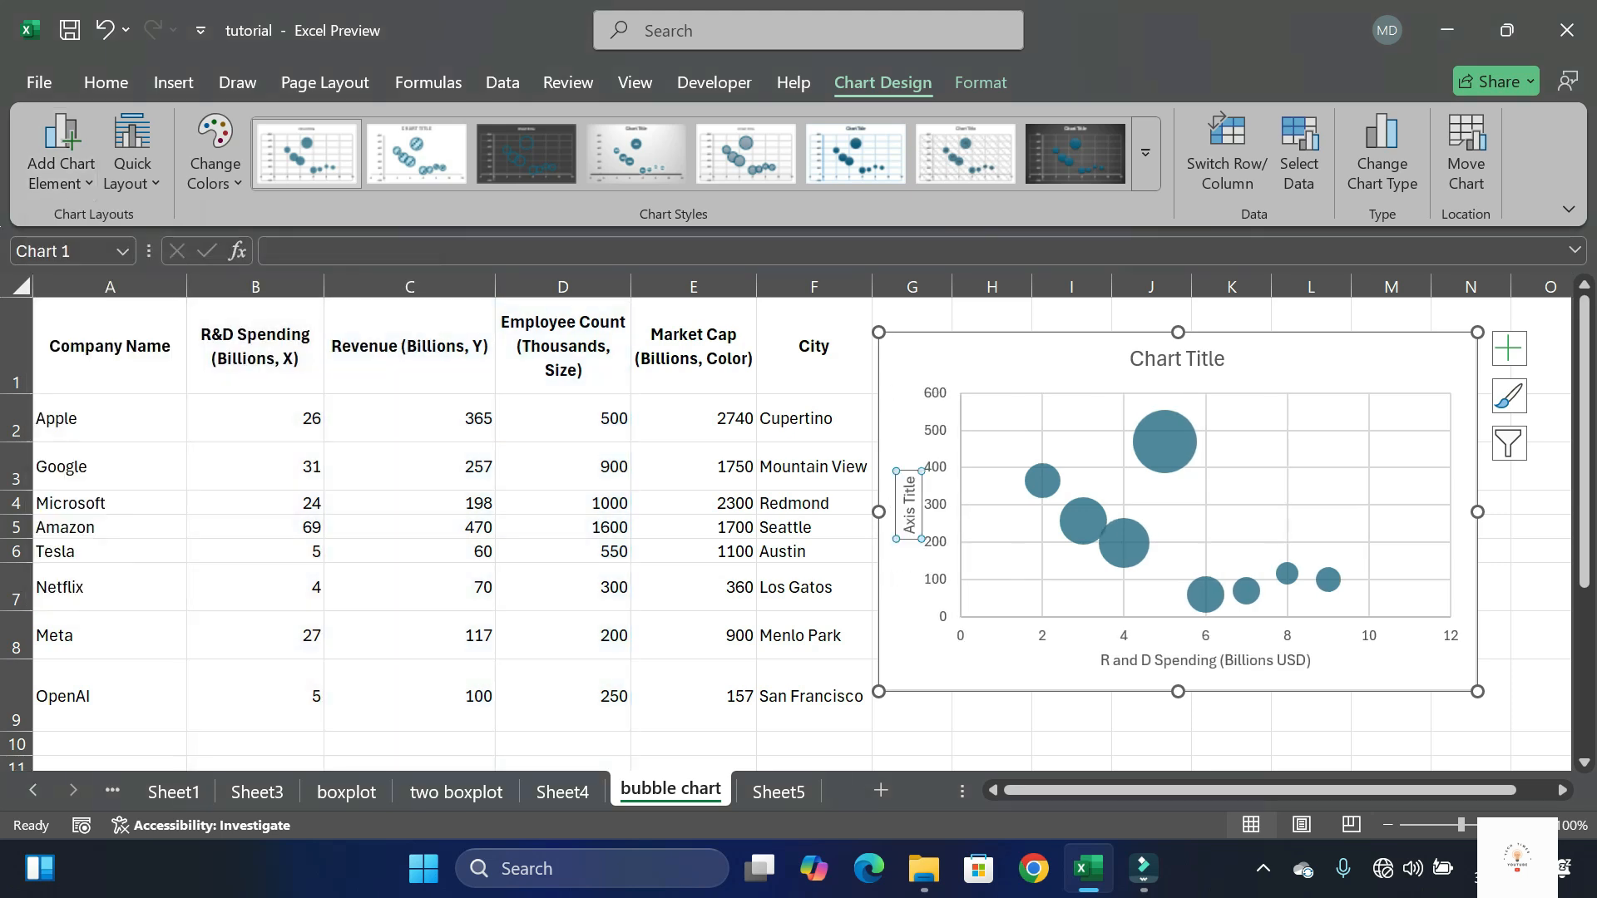
drag(909, 475, 909, 535)
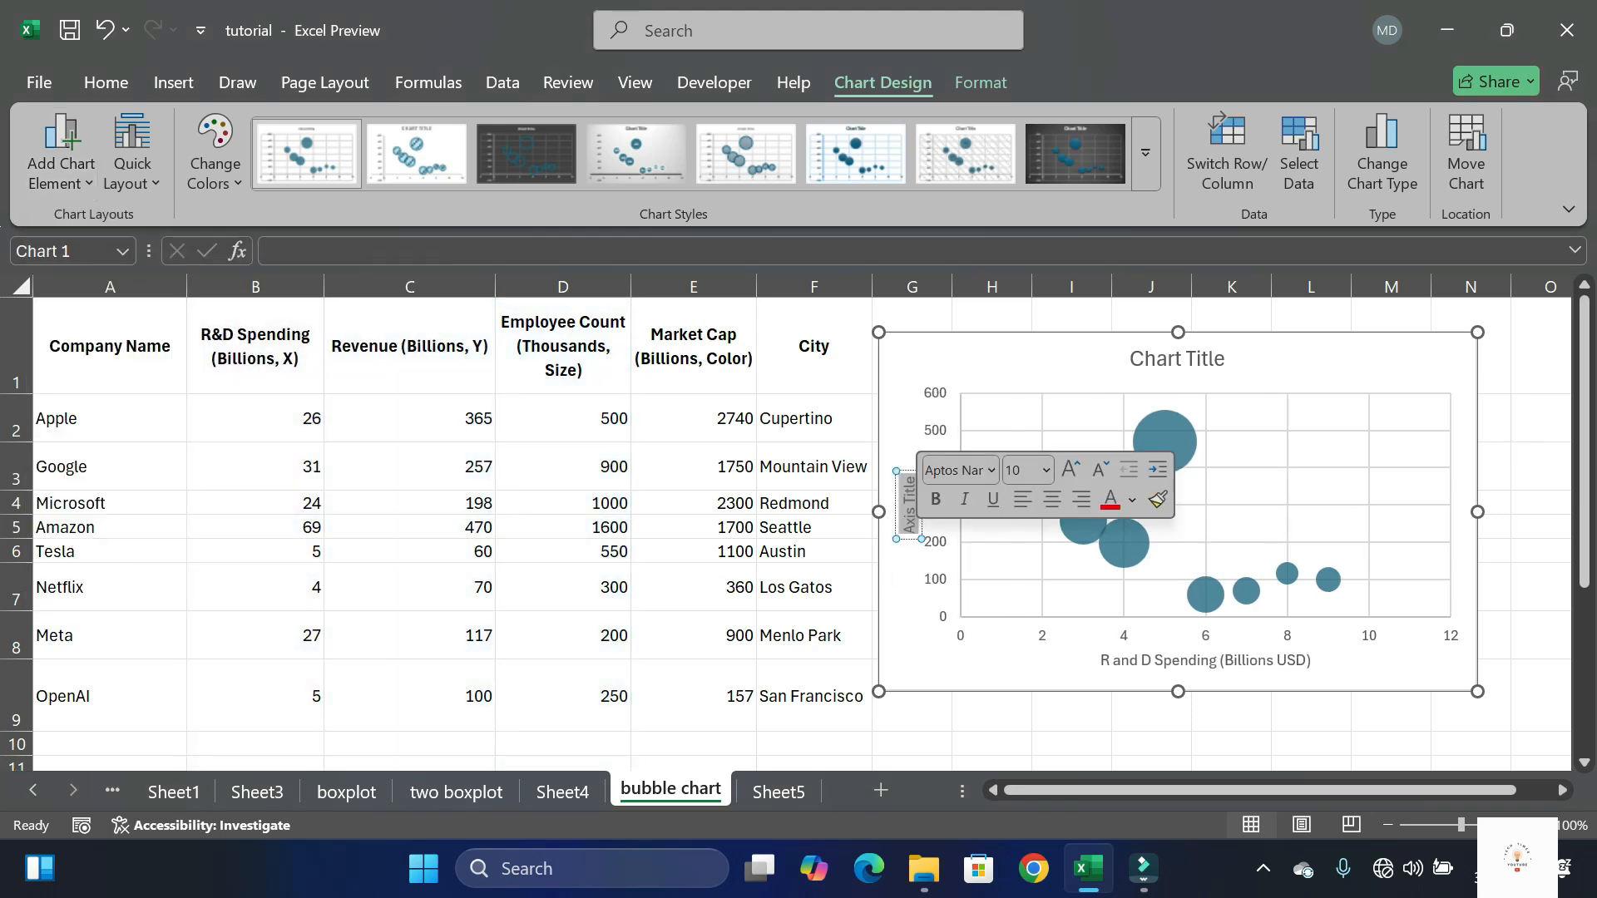
text(Revenue(Billion USD))
click(1540, 527)
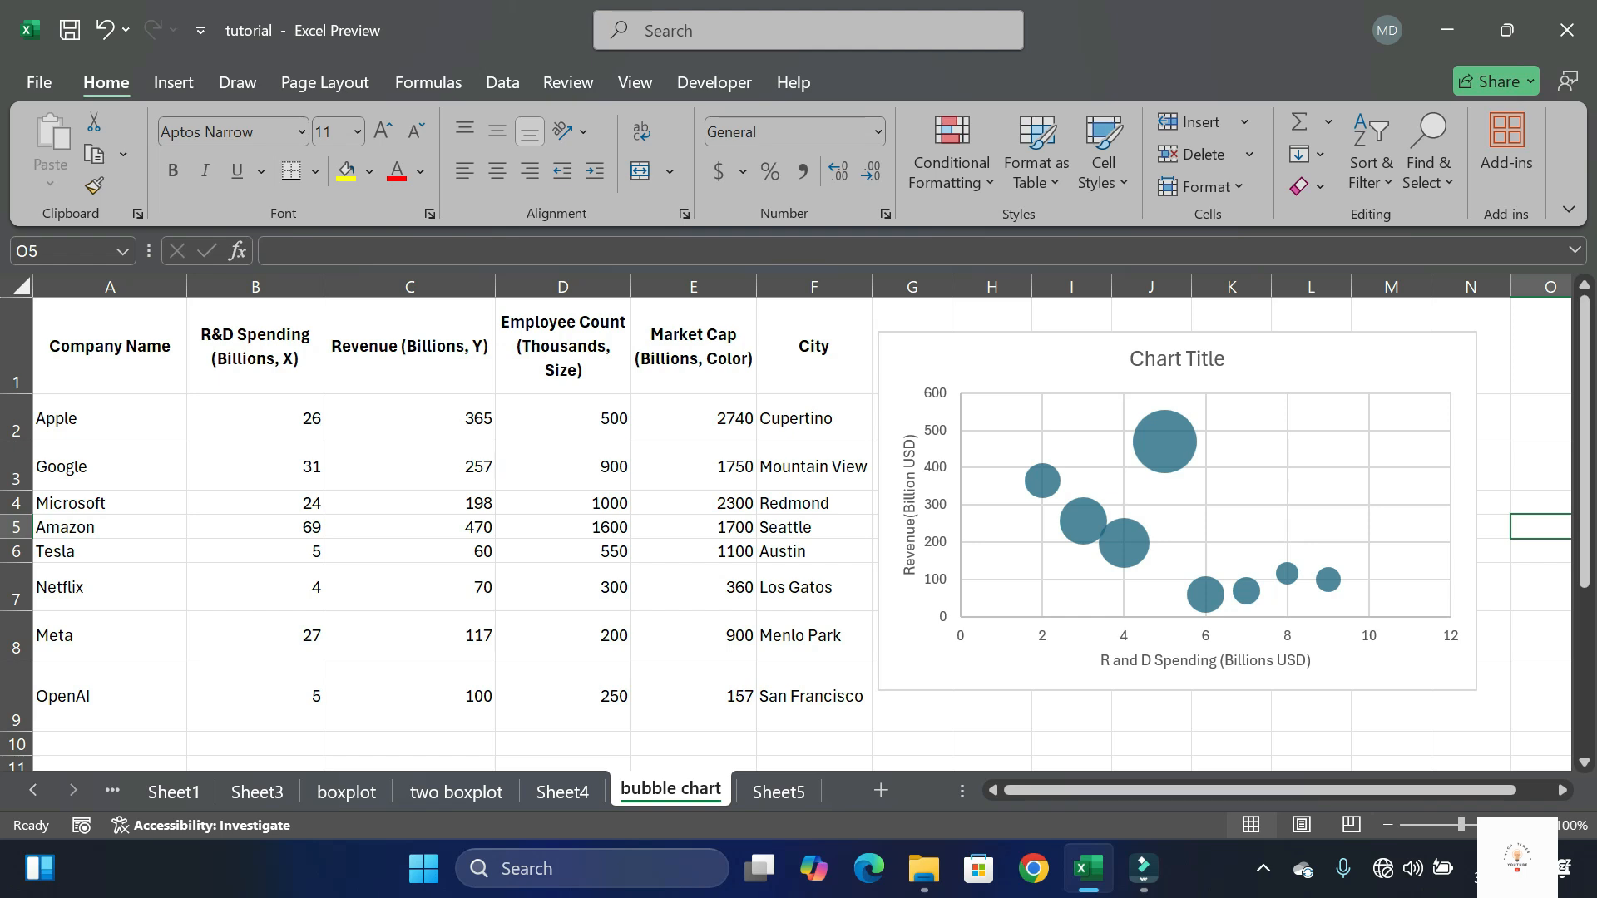
Delete the placeholder chart title from the bubble chart
click(1177, 360)
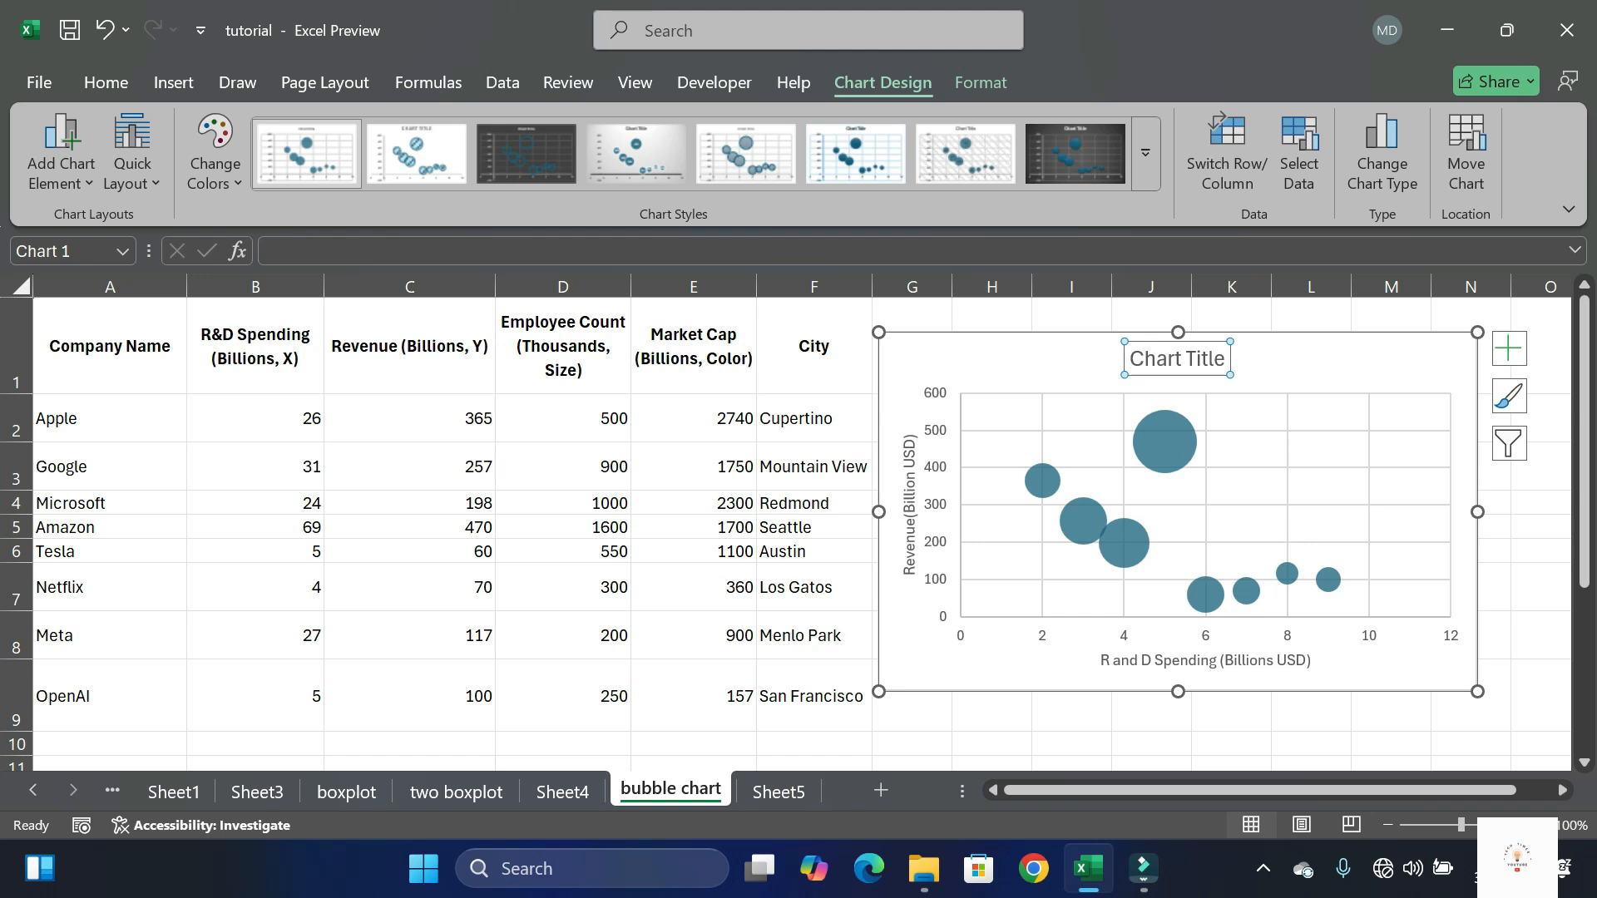
key(Delete)
click(1541, 587)
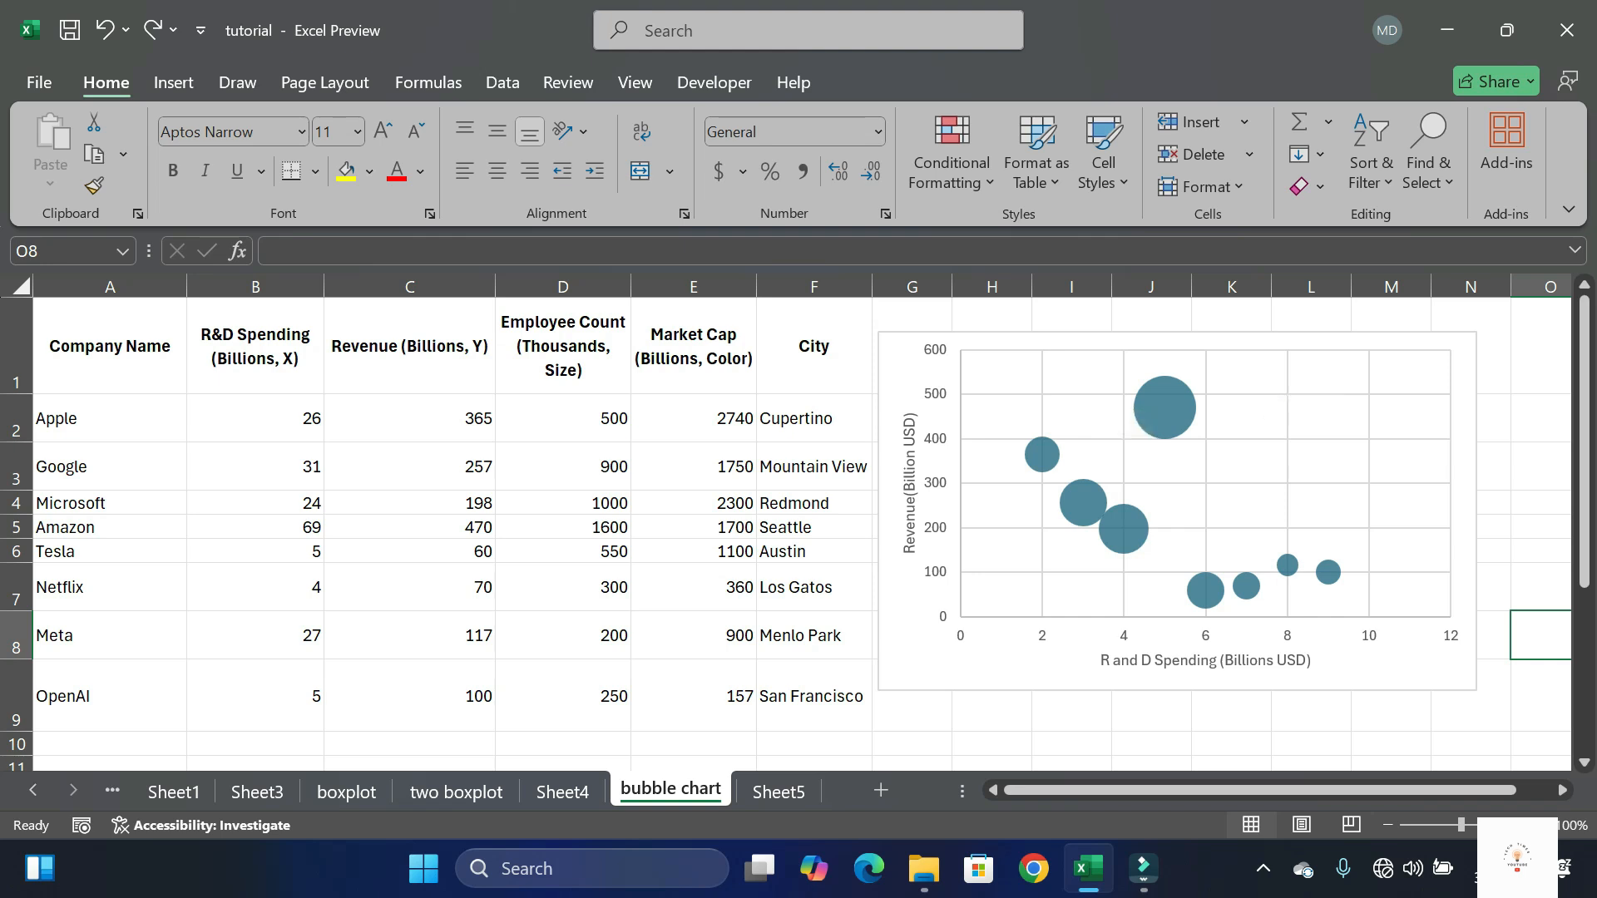
Add data labels to the chart's bubbles, taking their text from the company names in cells A2:A9
click(1263, 392)
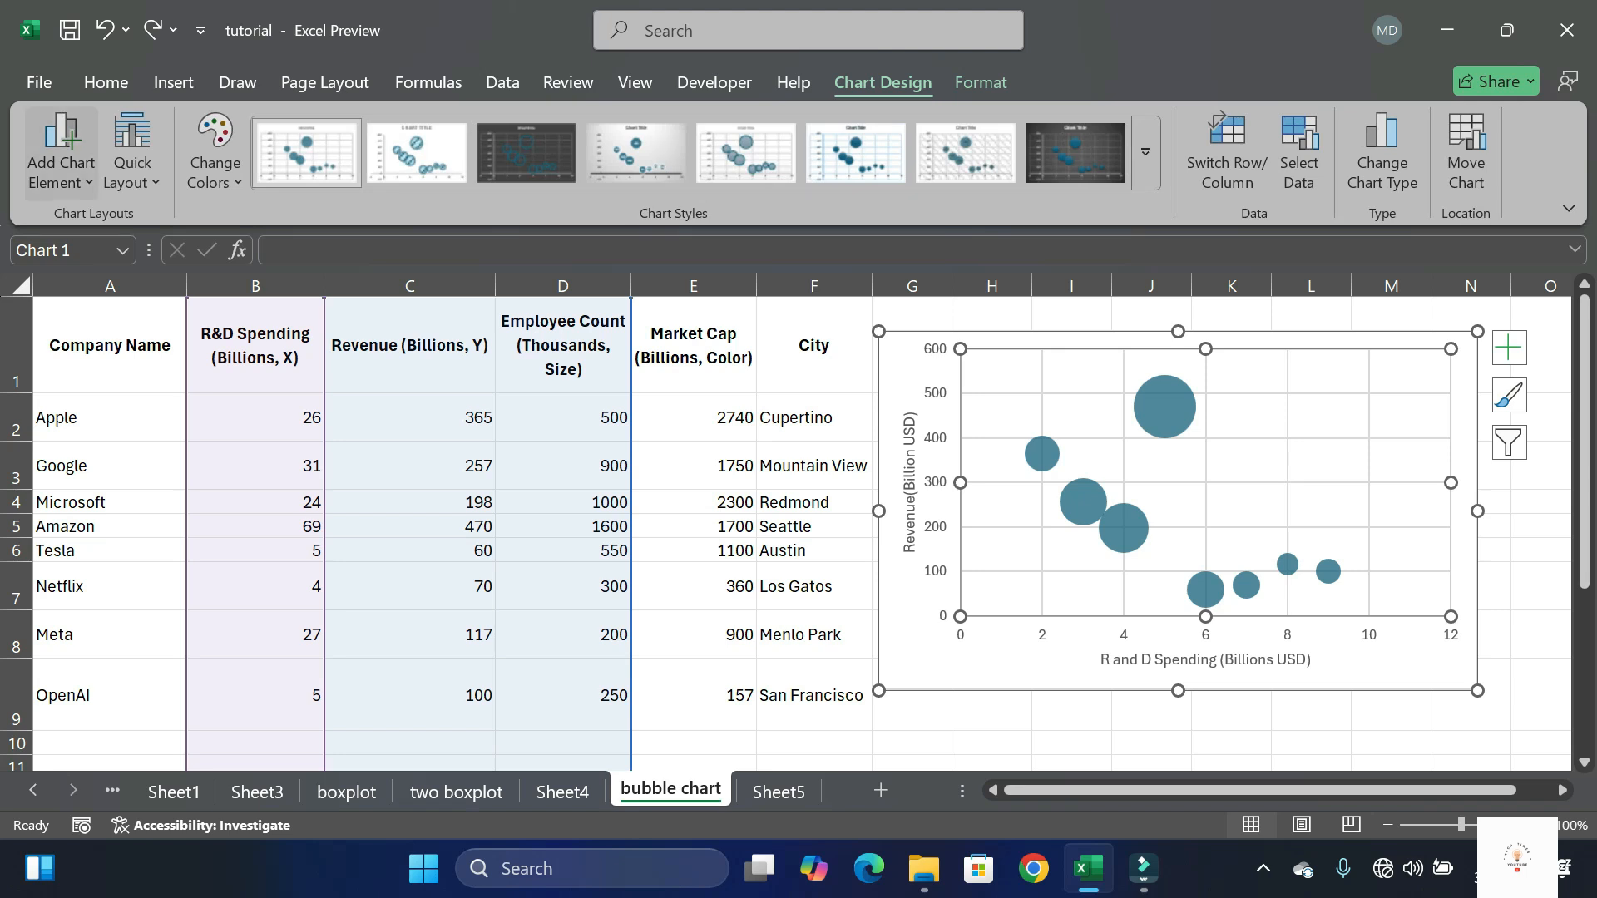
click(61, 150)
mouse_move(110, 331)
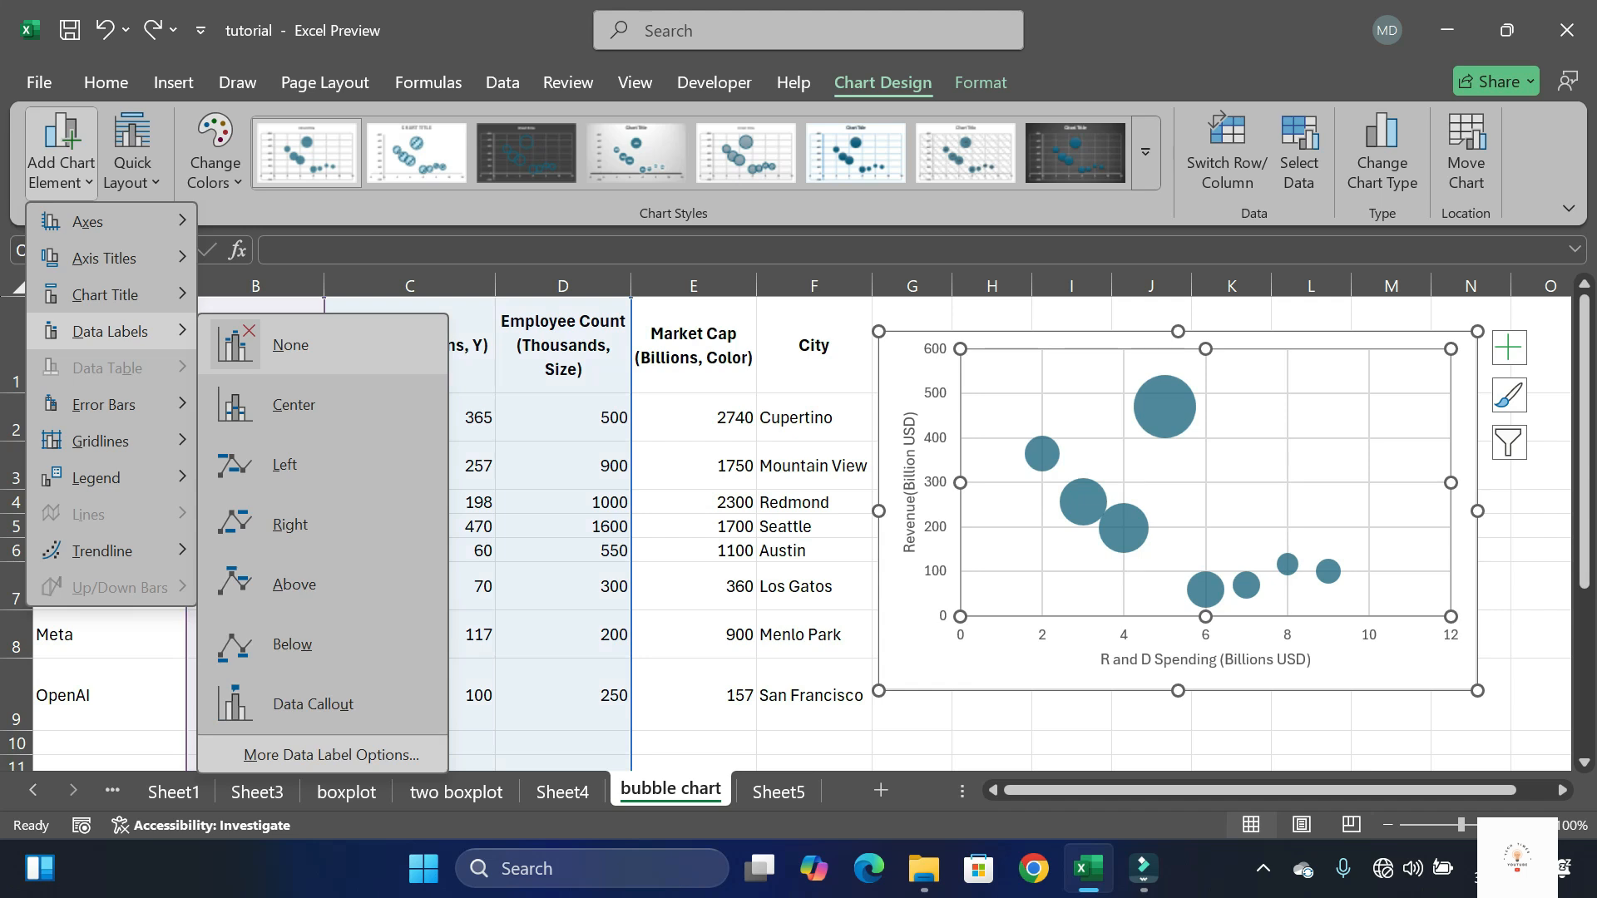
click(331, 754)
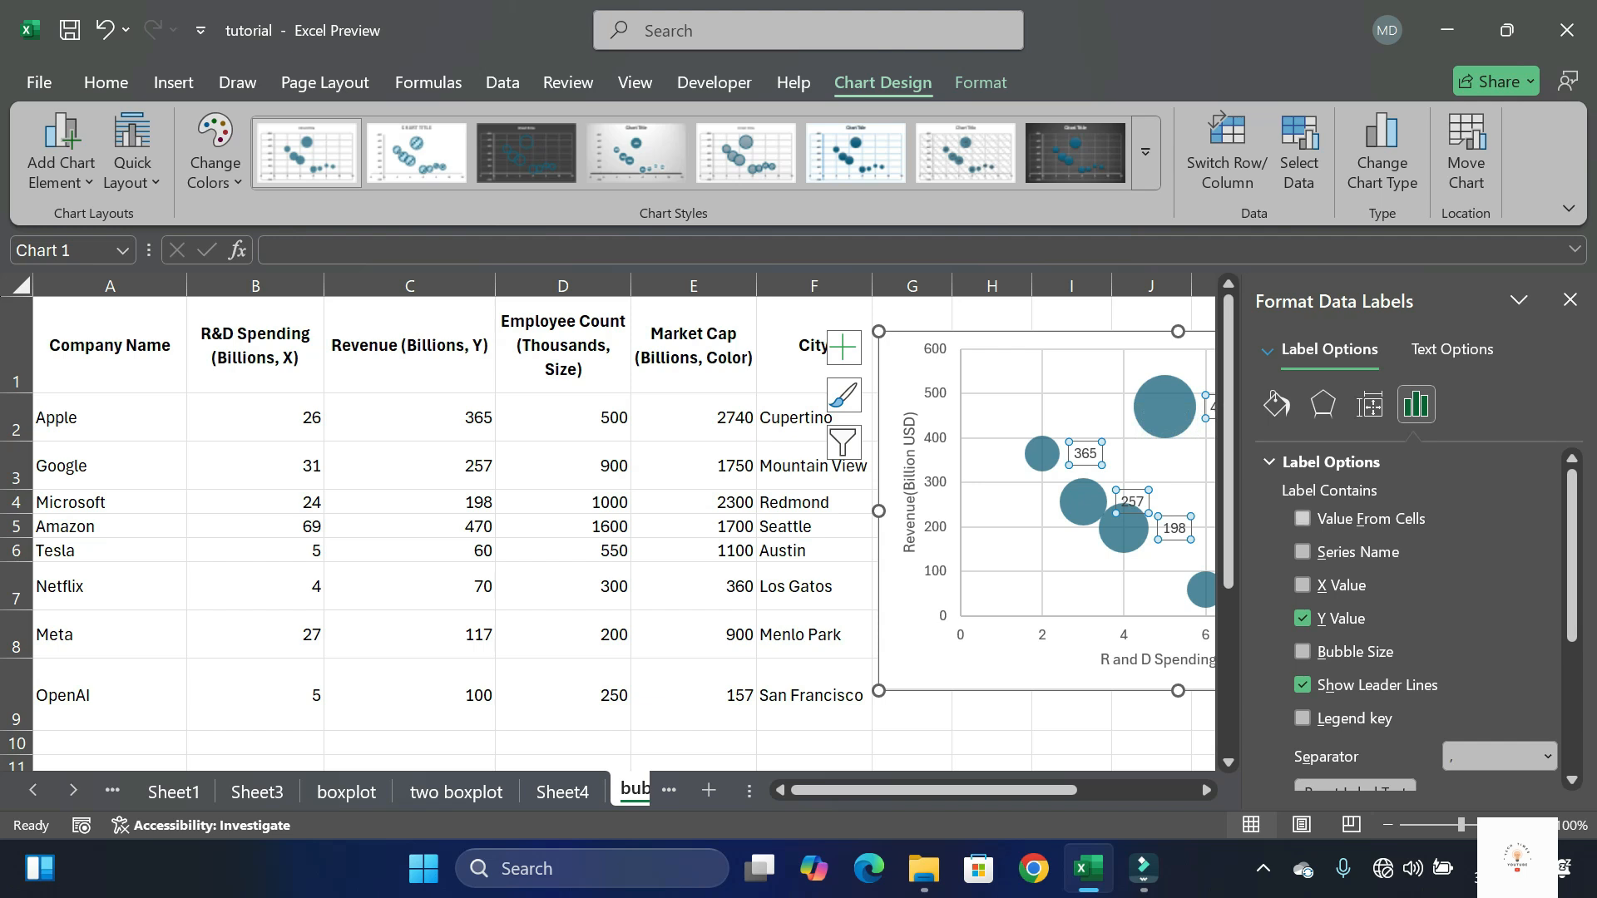
click(1303, 518)
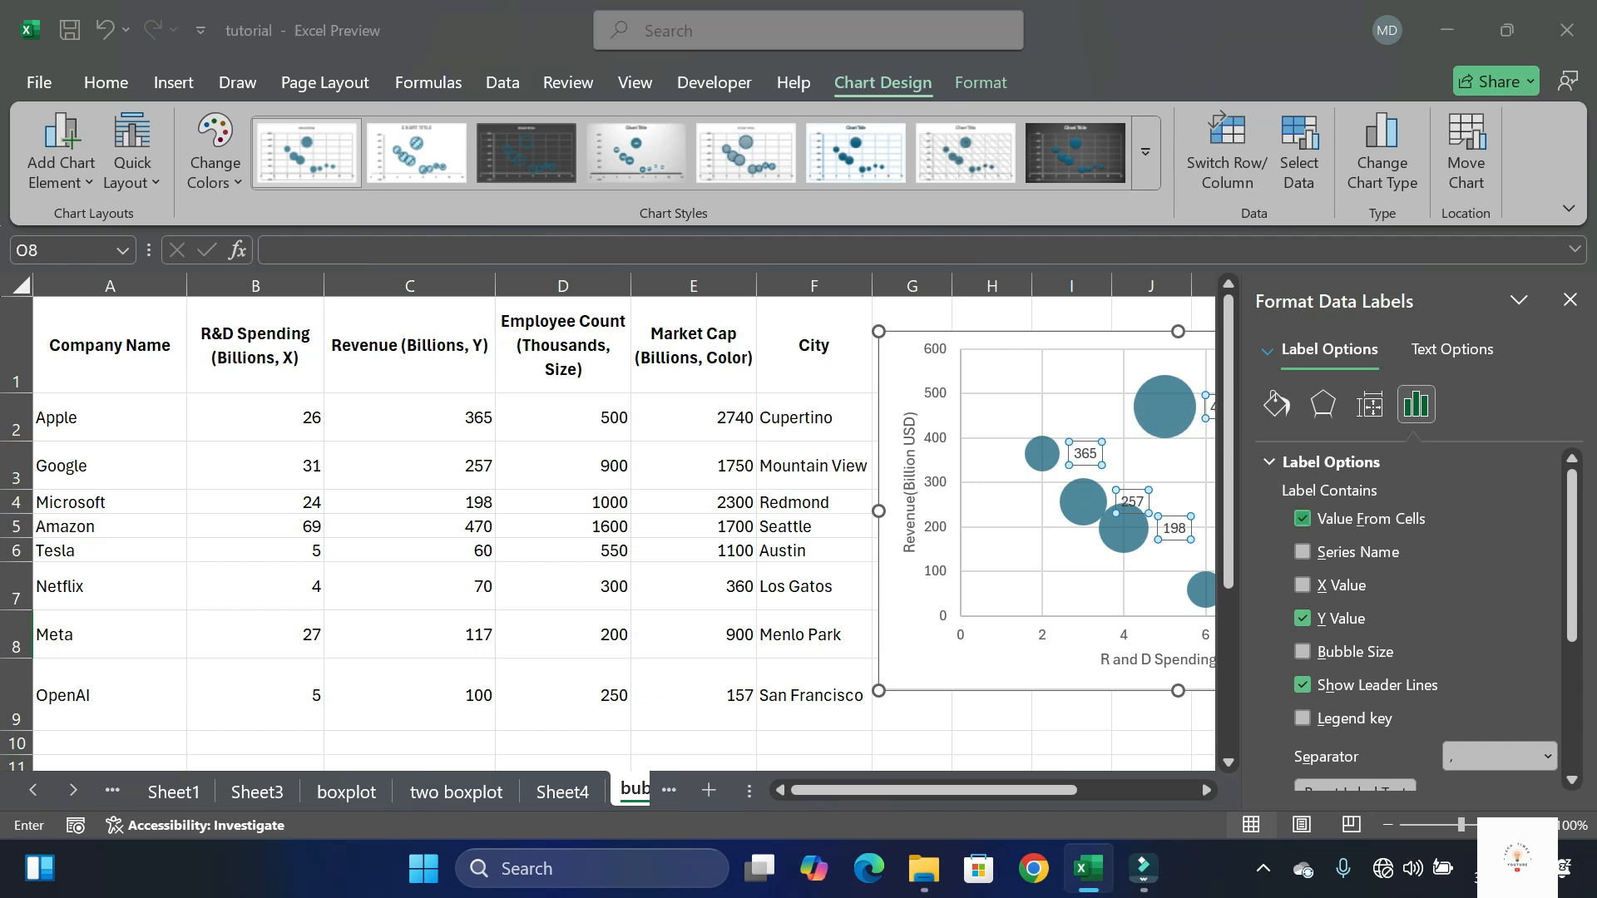
drag(108, 417, 185, 722)
key(Return)
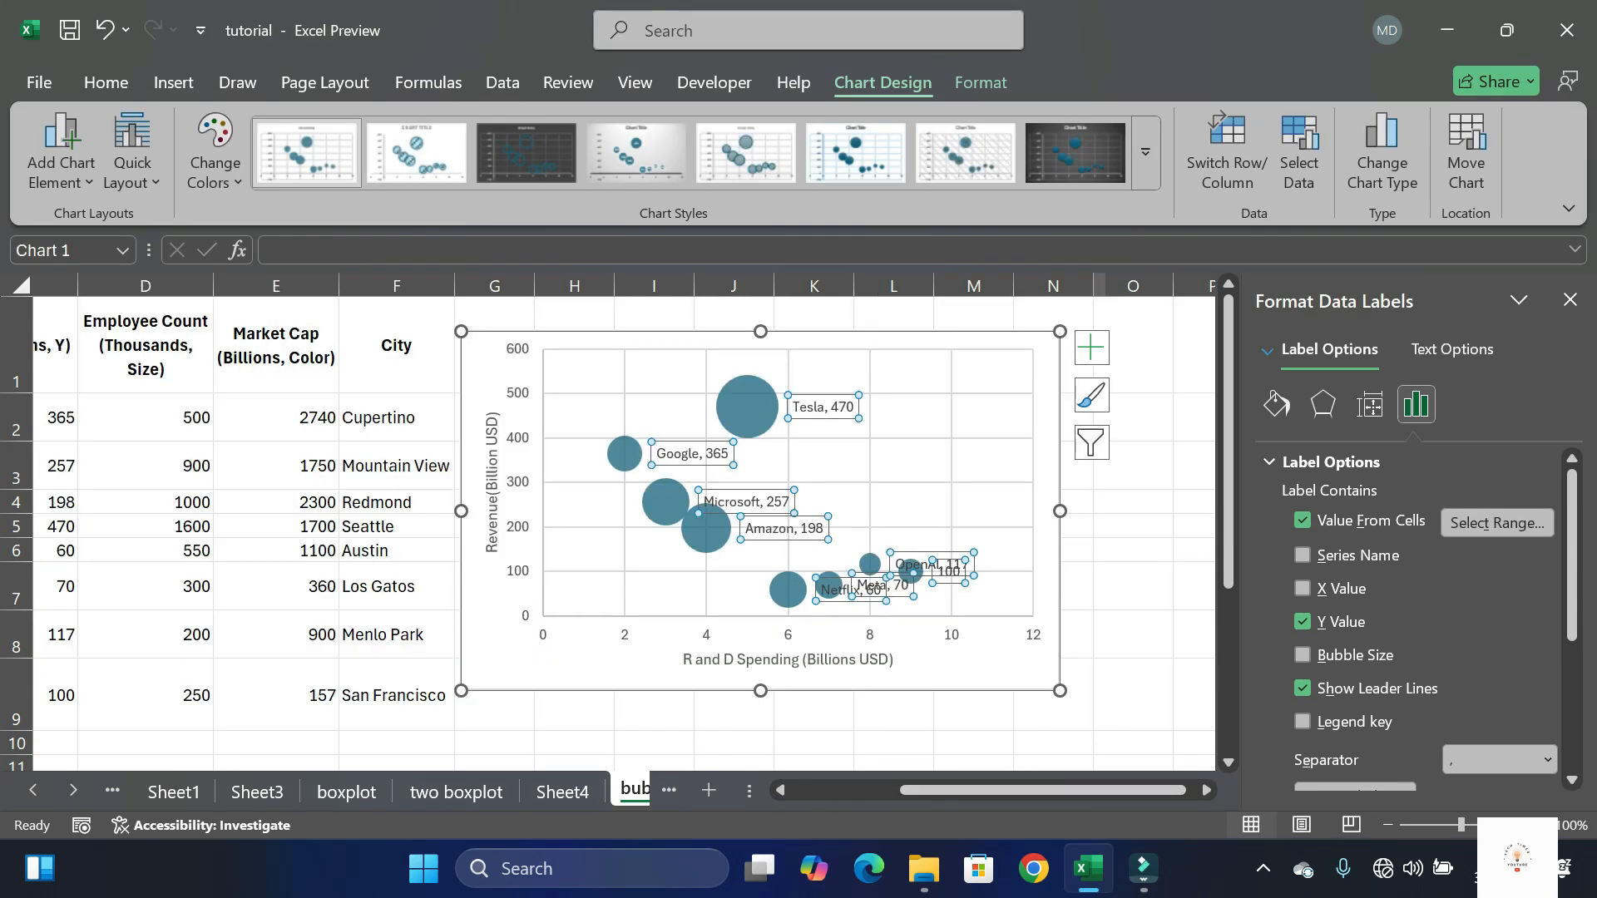
Remove the Y value from the data labels, try the Center and Right label positions, and set the position to Above
scroll(623, 534, right, 1)
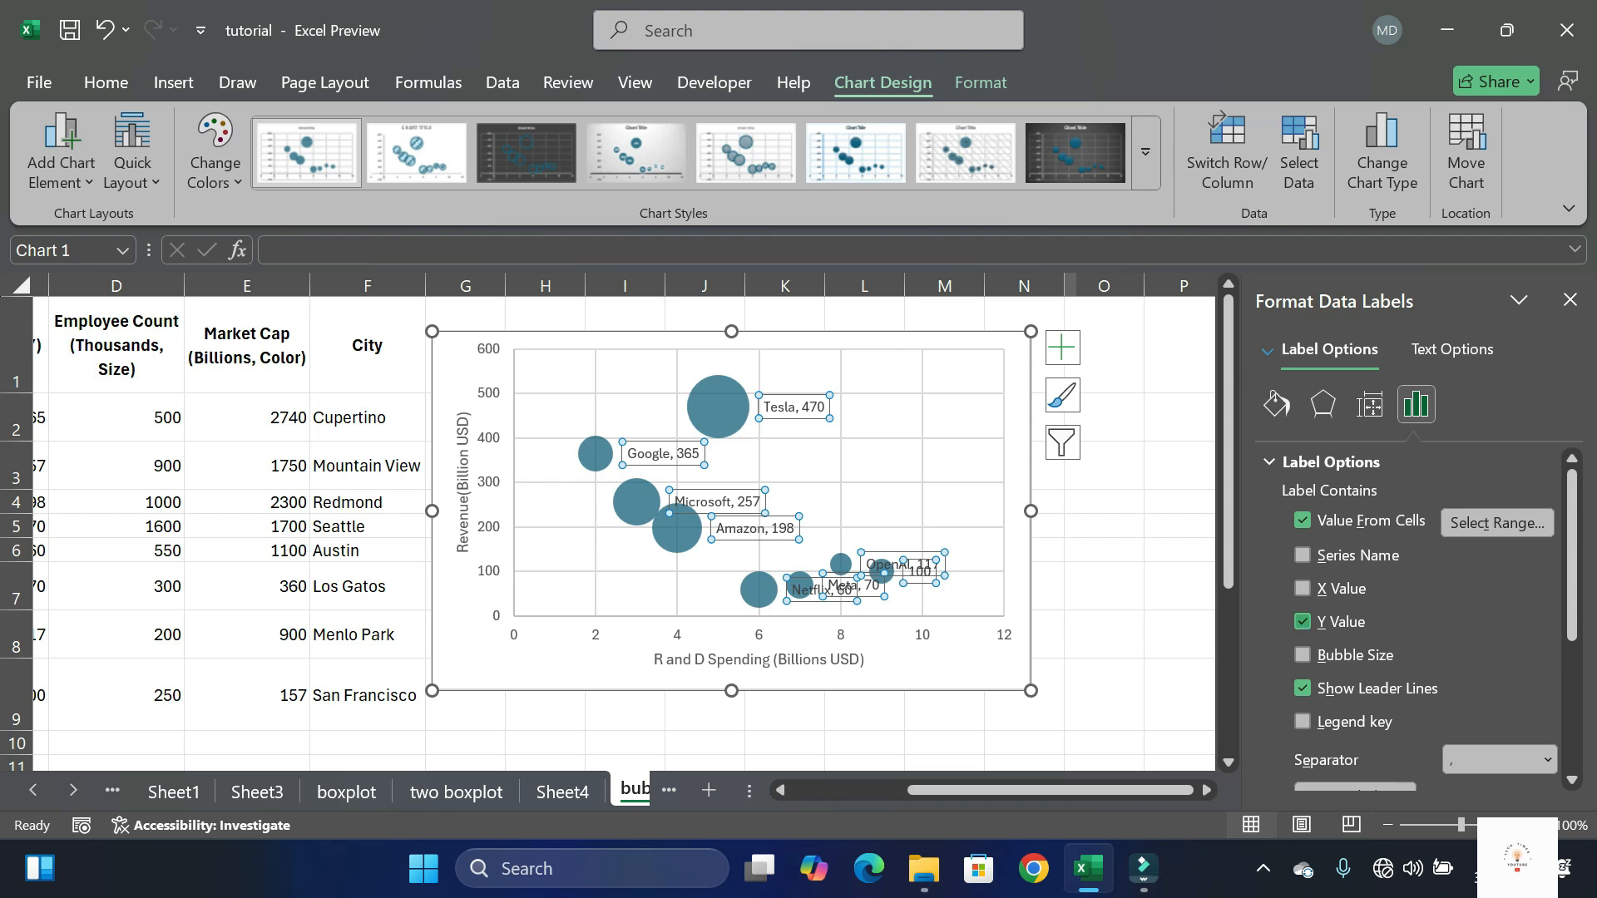
click(1302, 621)
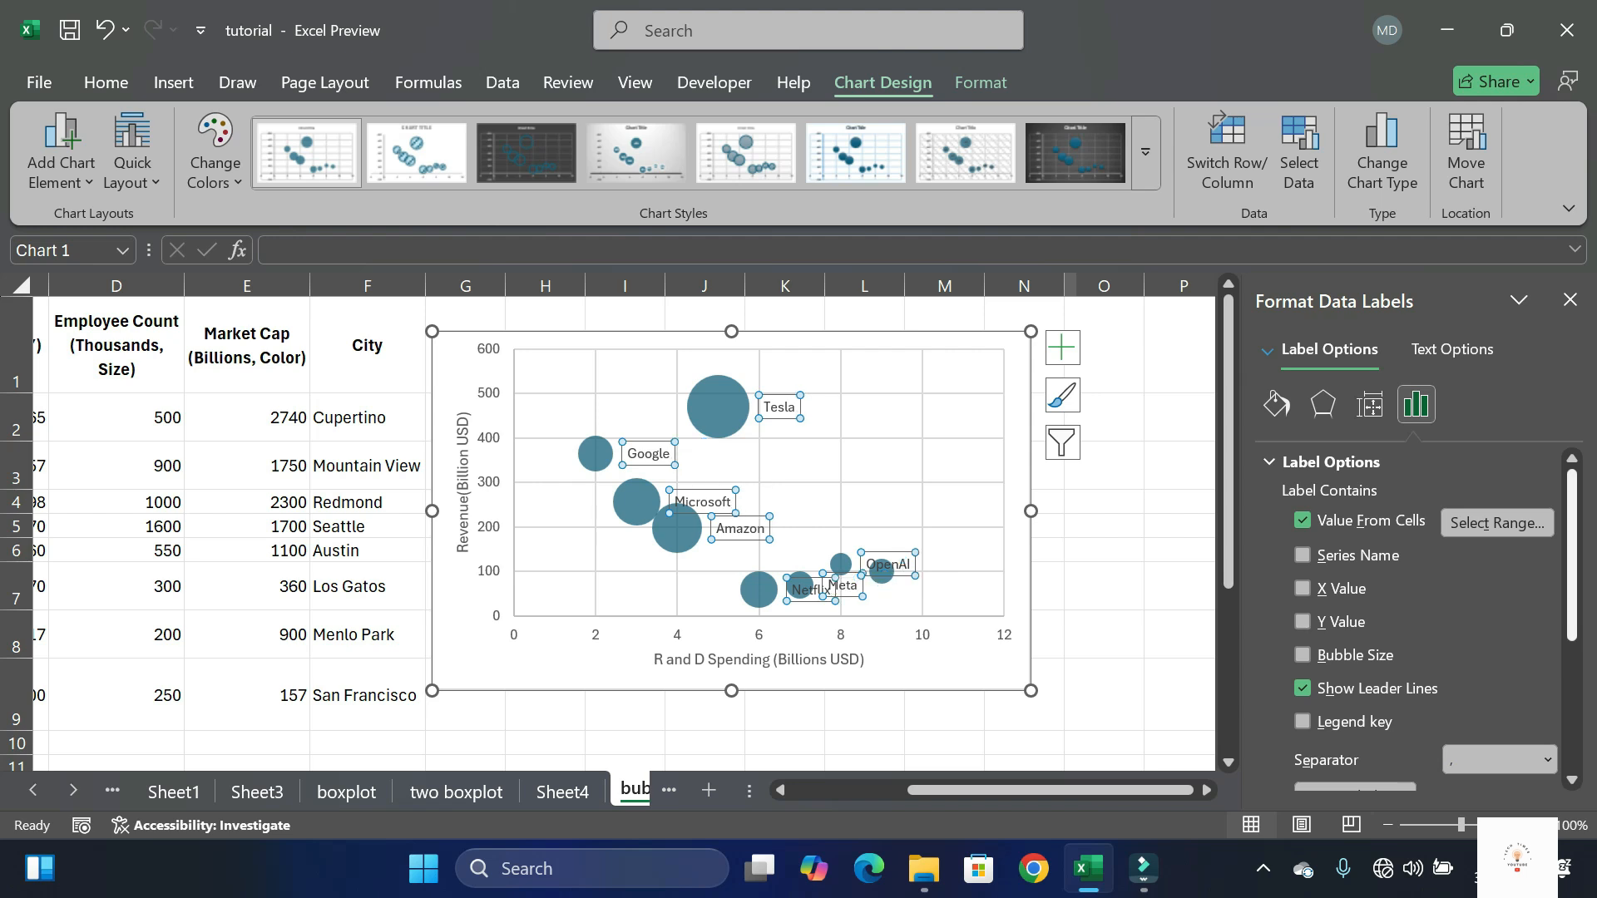
scroll(1414, 616, down, 3)
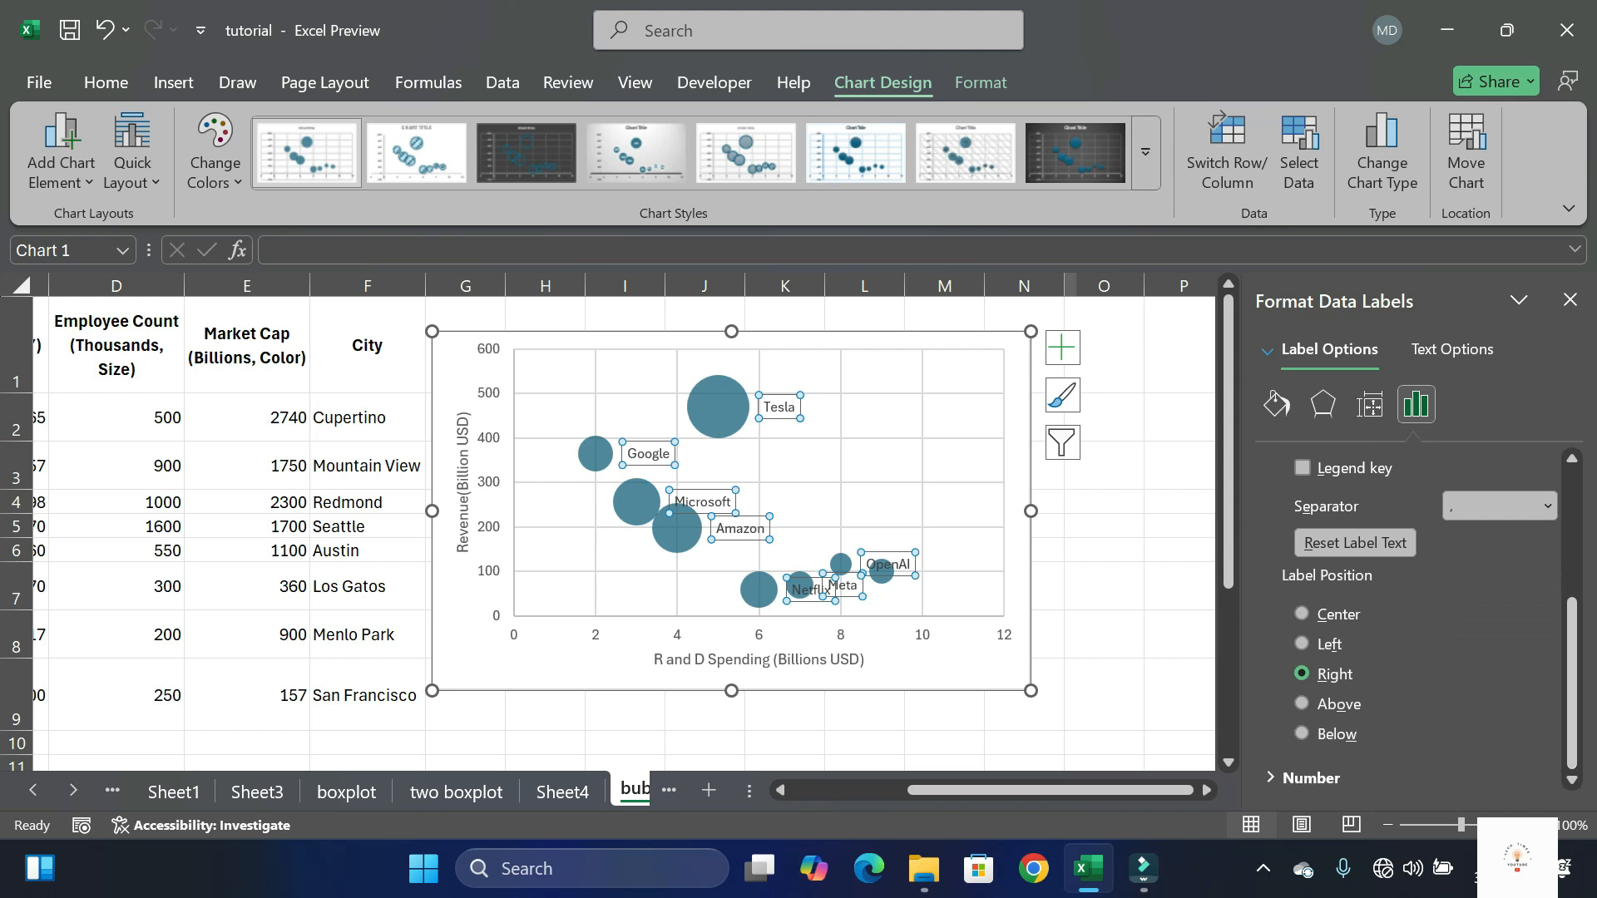
click(1303, 614)
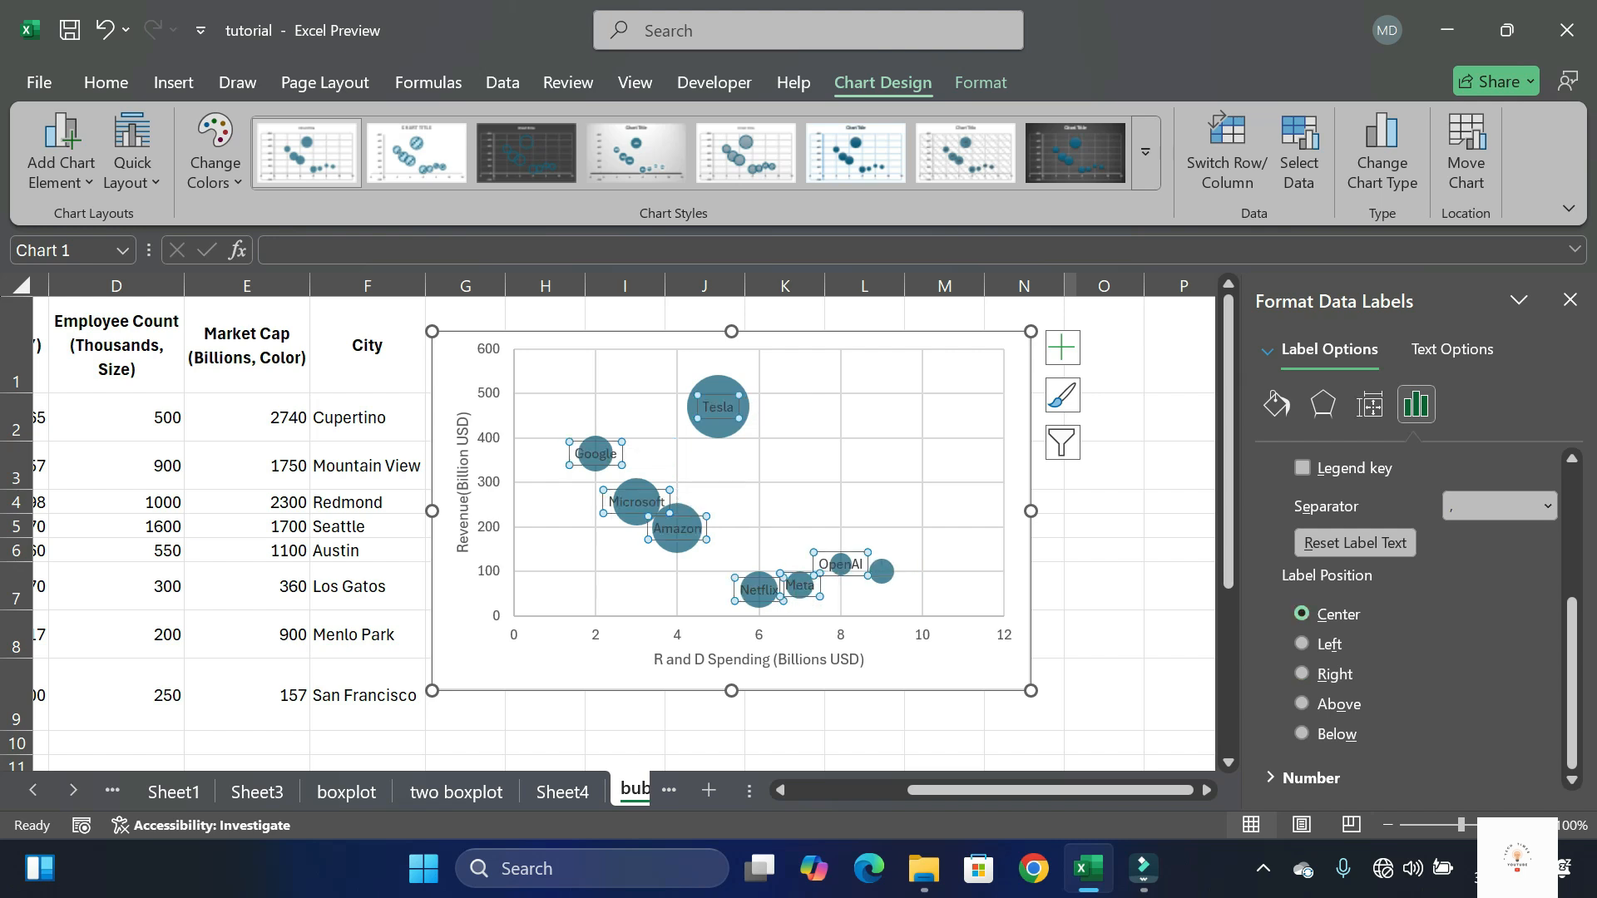
click(1303, 674)
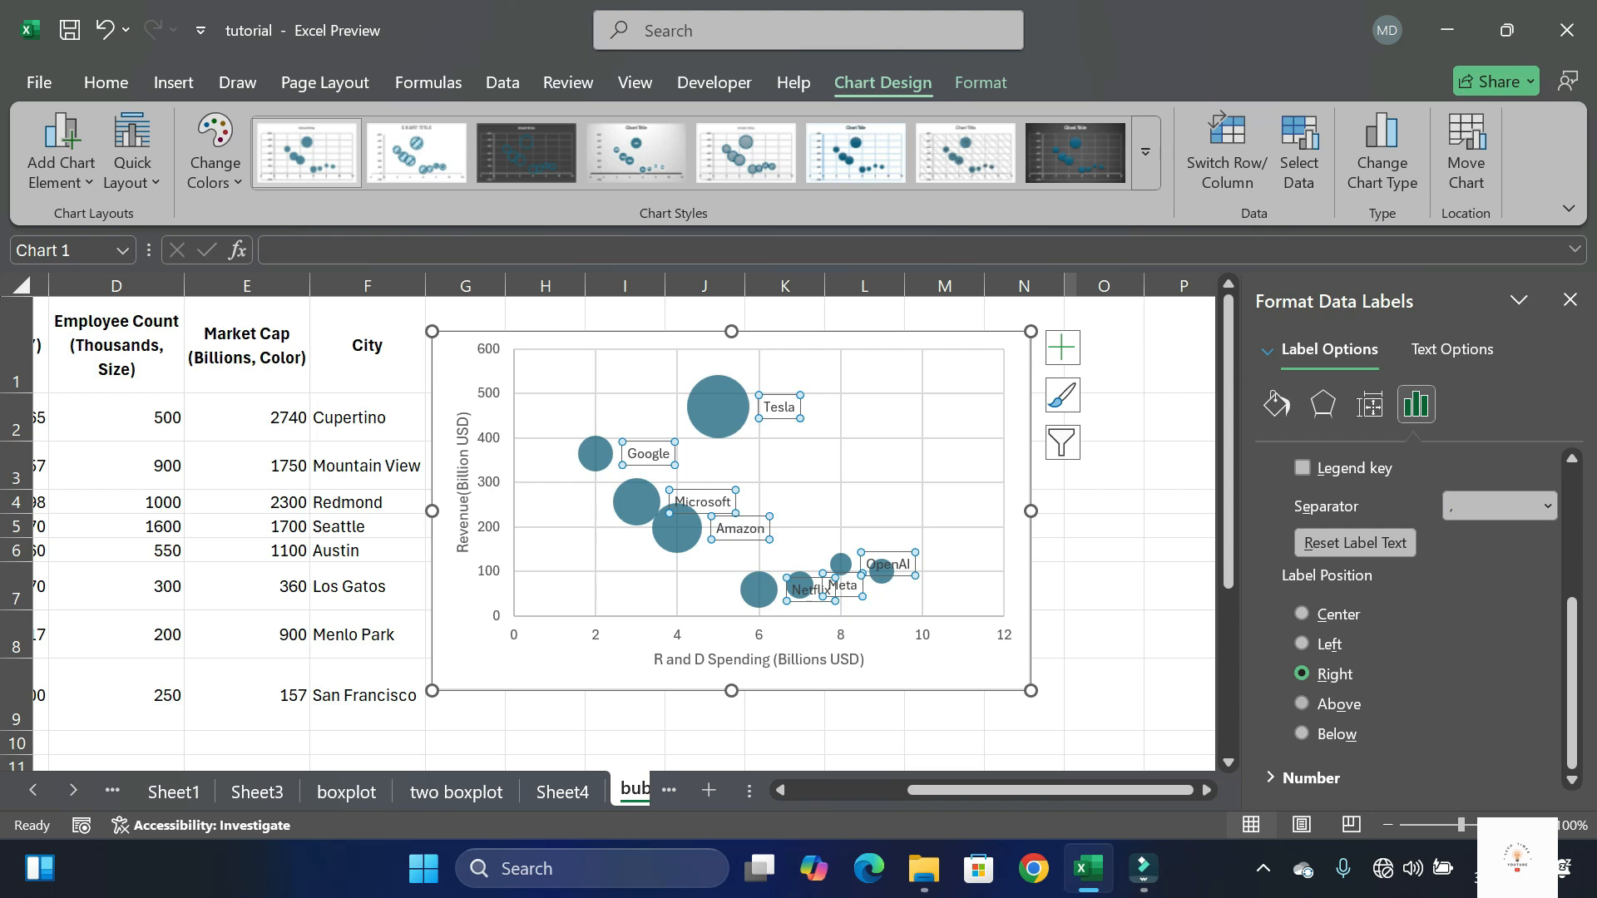
click(1302, 704)
Move the OpenAI data label away to the right of its bubble and close the data label formatting
scroll(616, 516, left, 2)
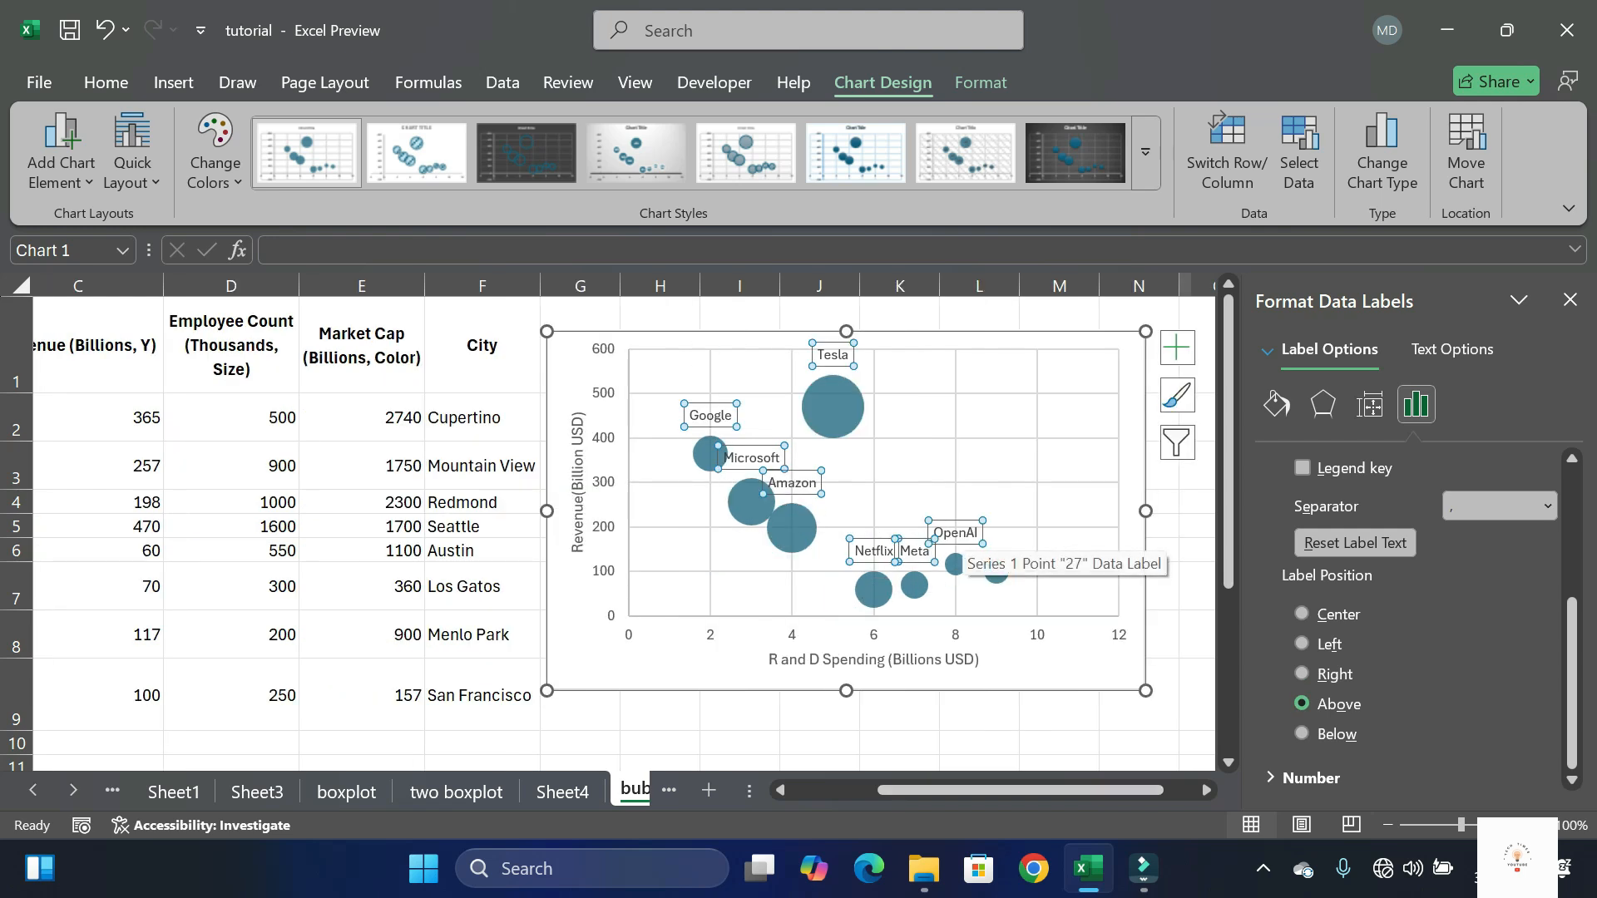
click(955, 532)
drag(955, 533, 1015, 536)
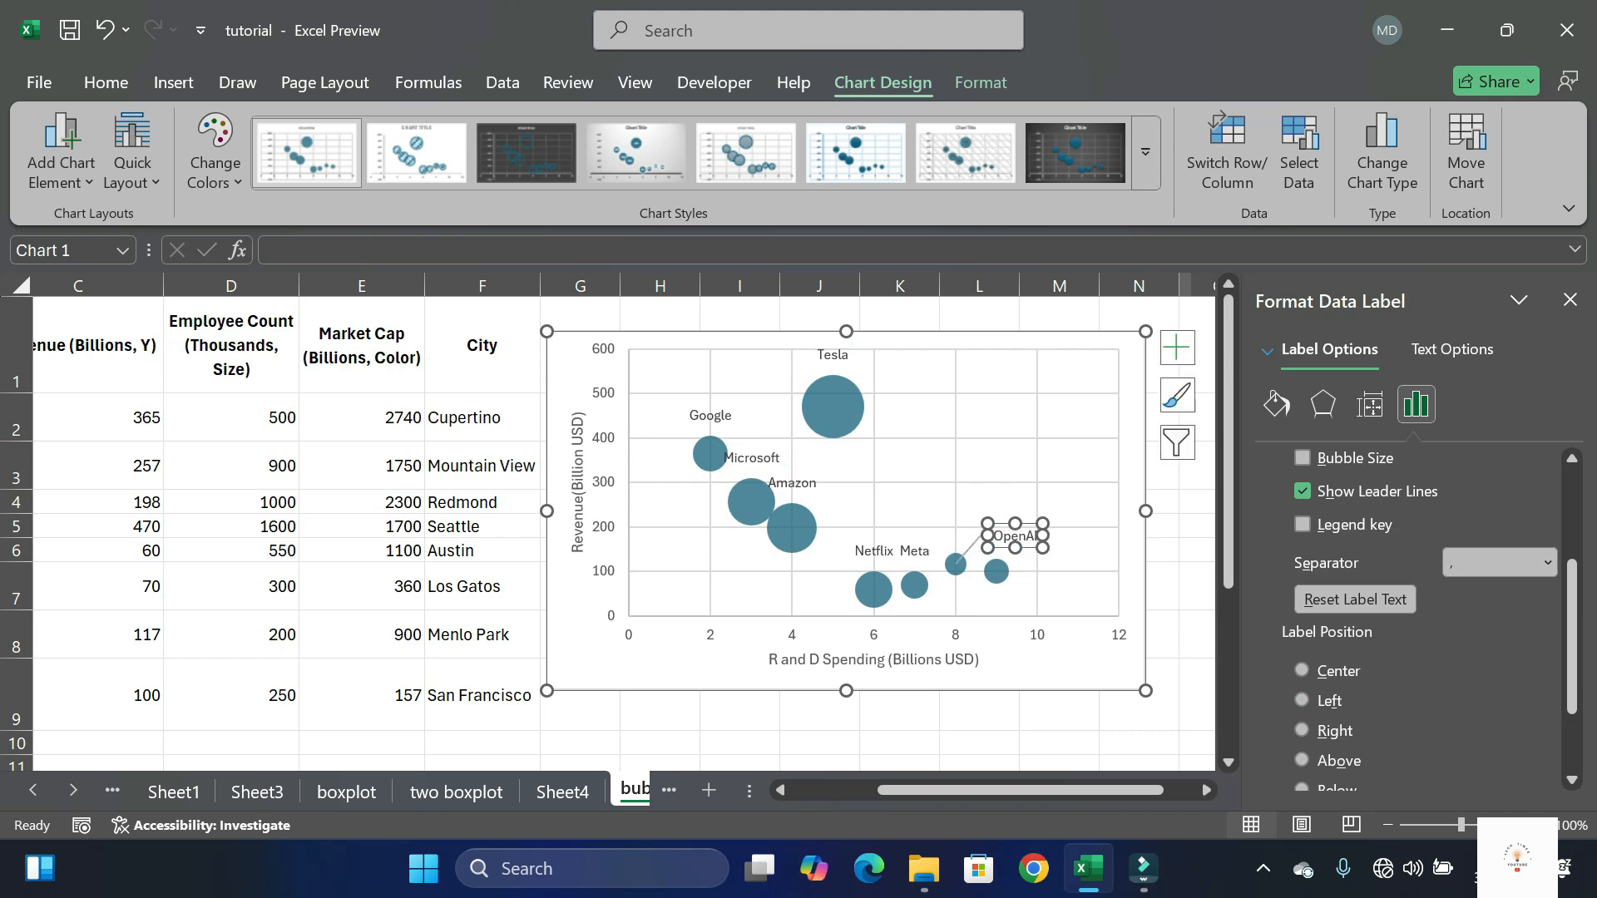
click(1059, 711)
click(1570, 299)
click(1248, 790)
drag(1248, 791, 1162, 790)
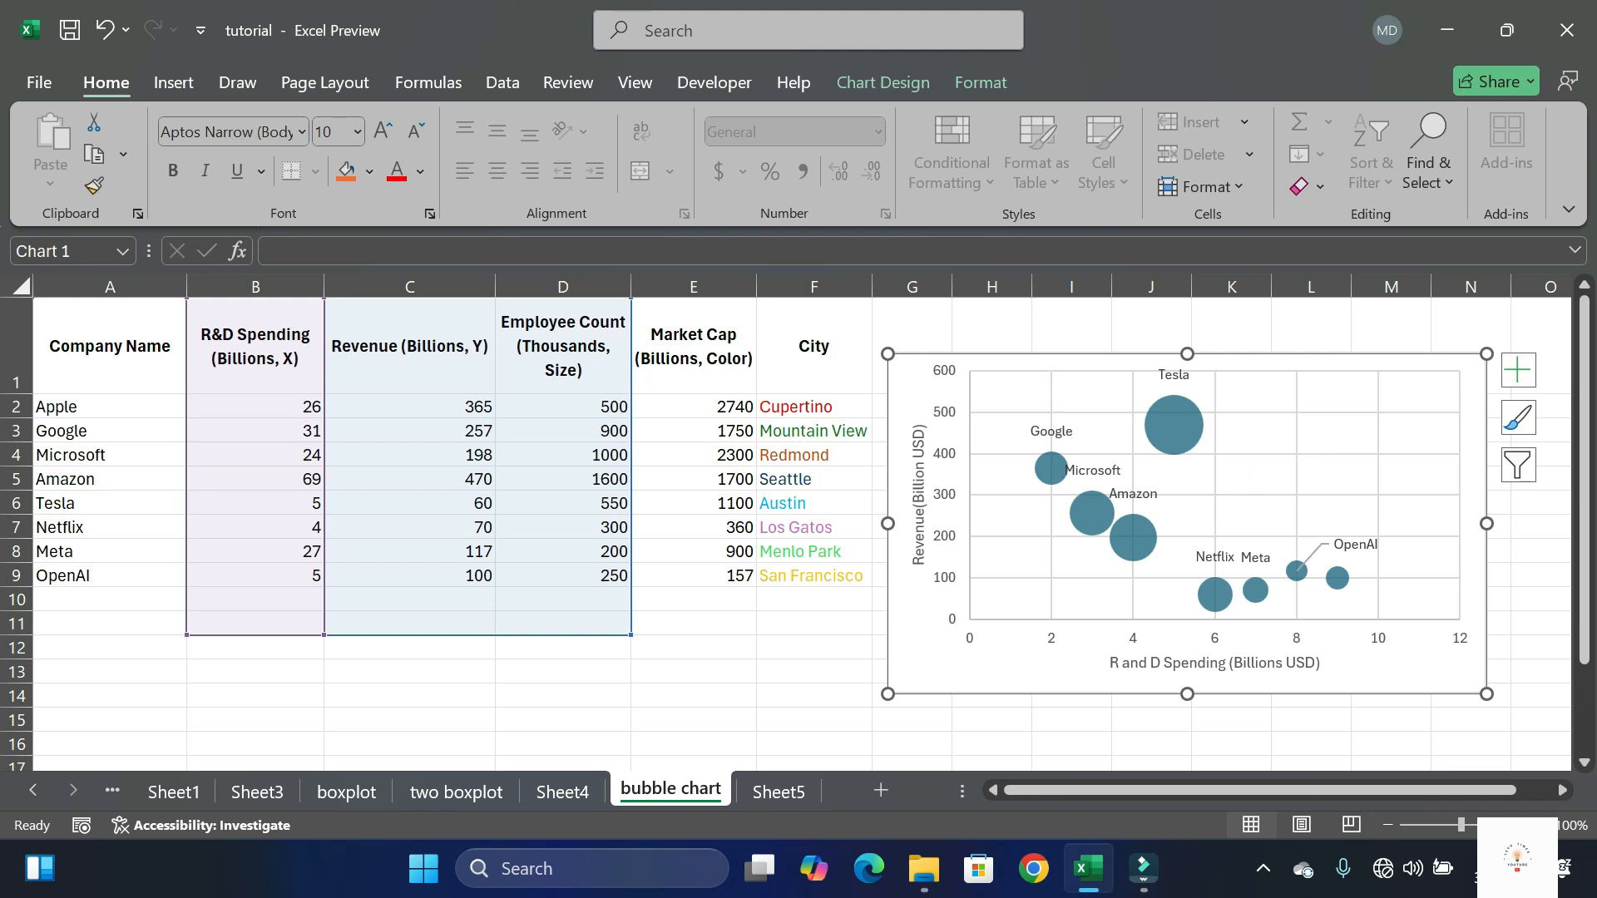
Fill only the bubble labelled Google with a dark green theme color, matching the Mountain View text, and deselect the chart
click(1051, 469)
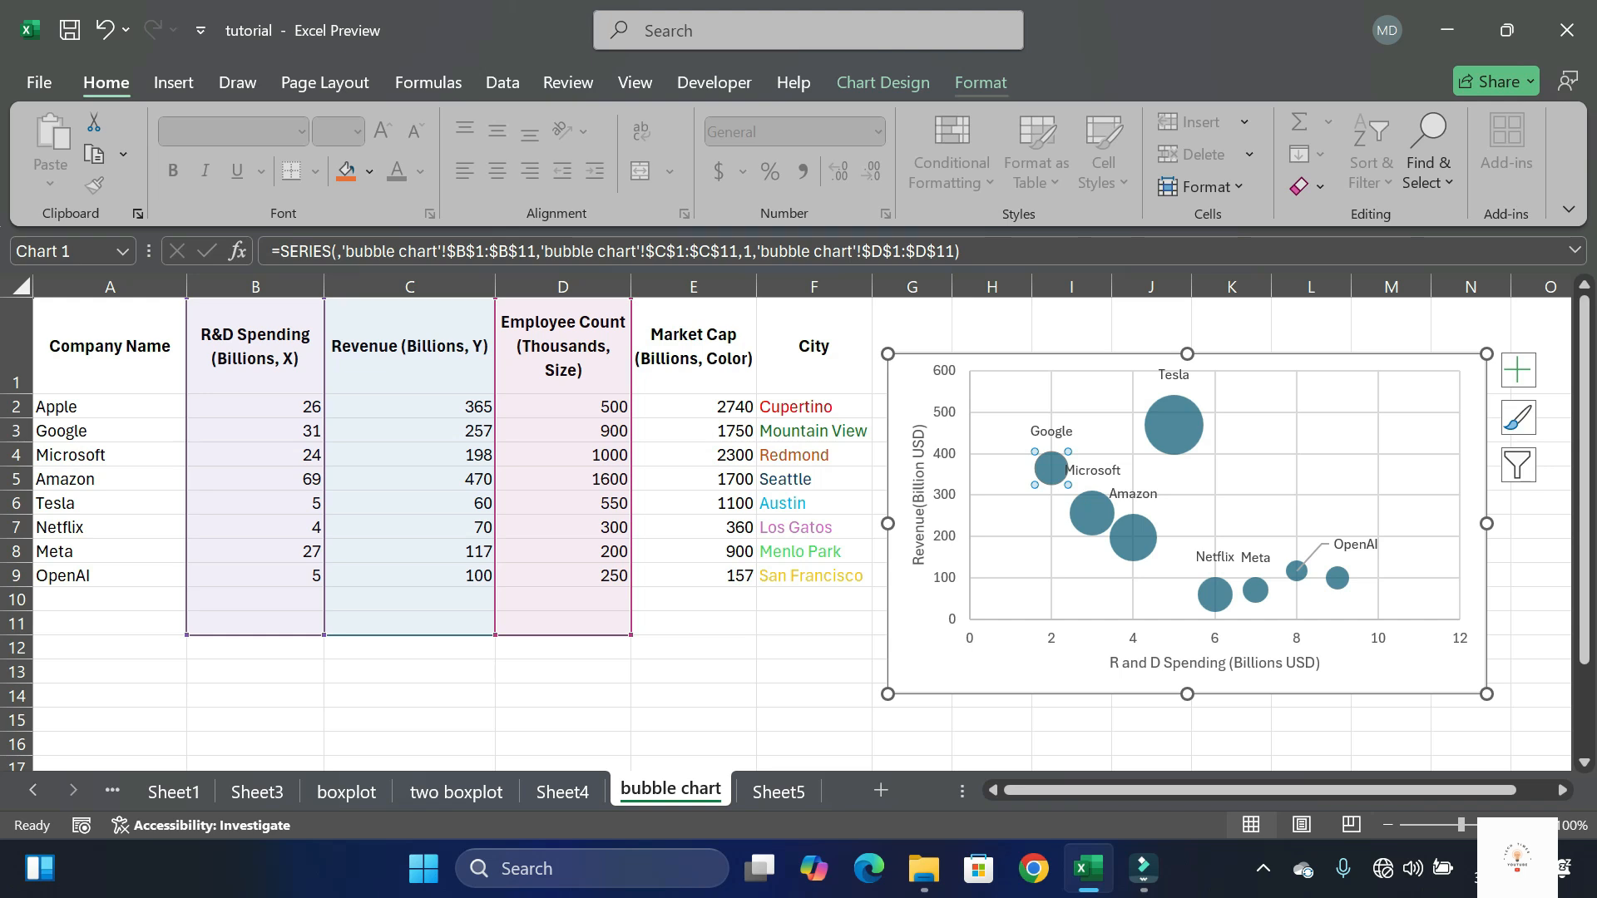
click(981, 82)
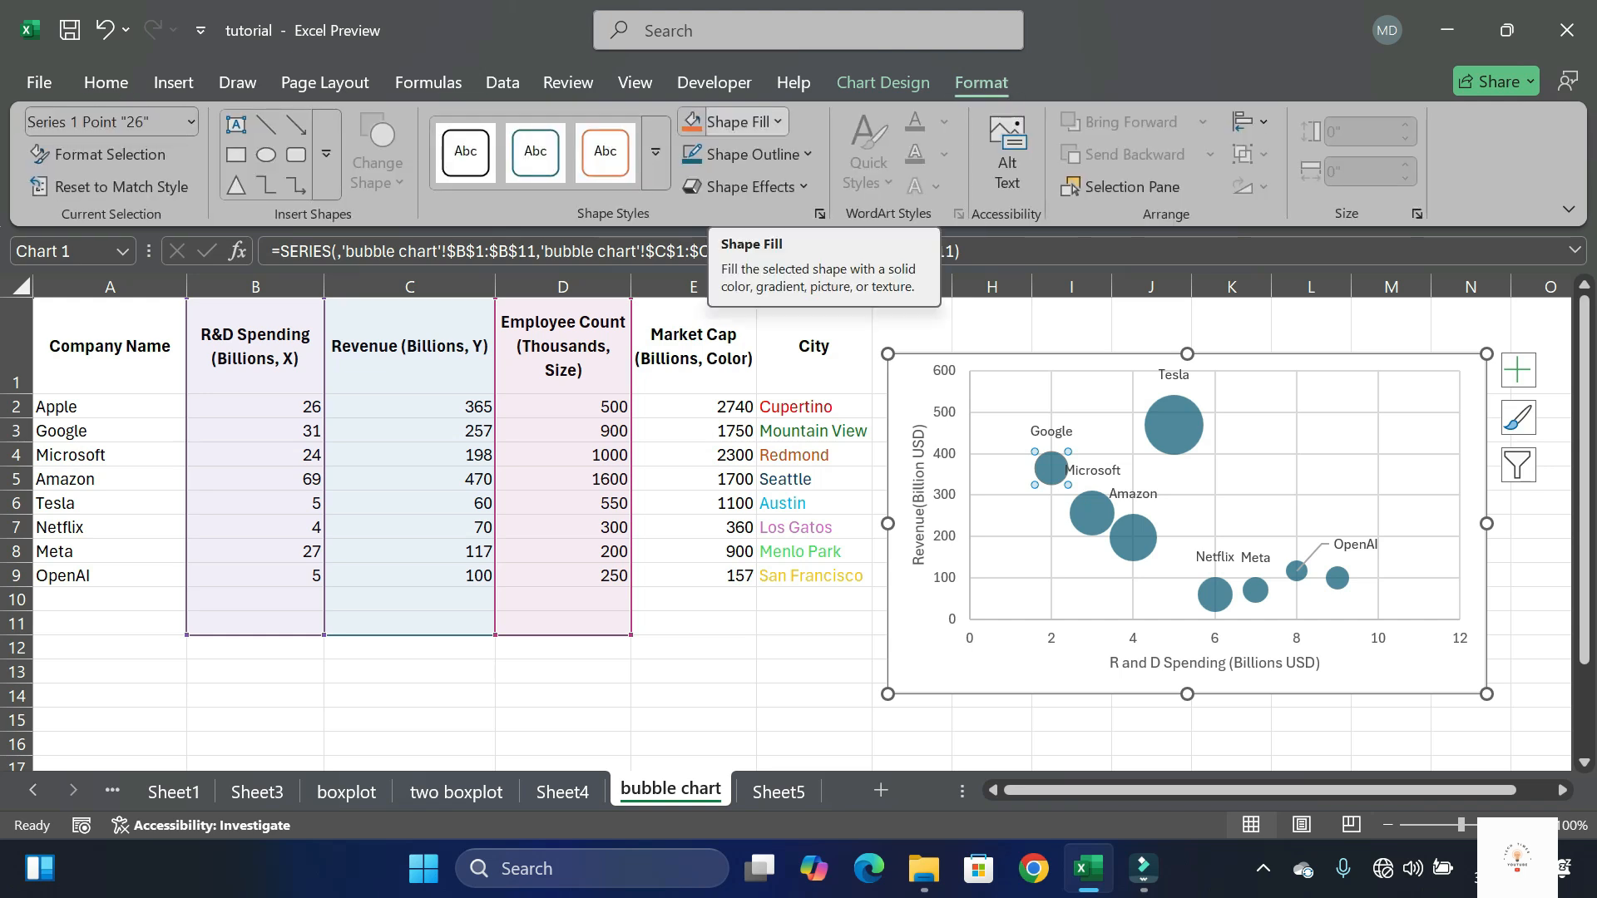
click(737, 122)
click(738, 121)
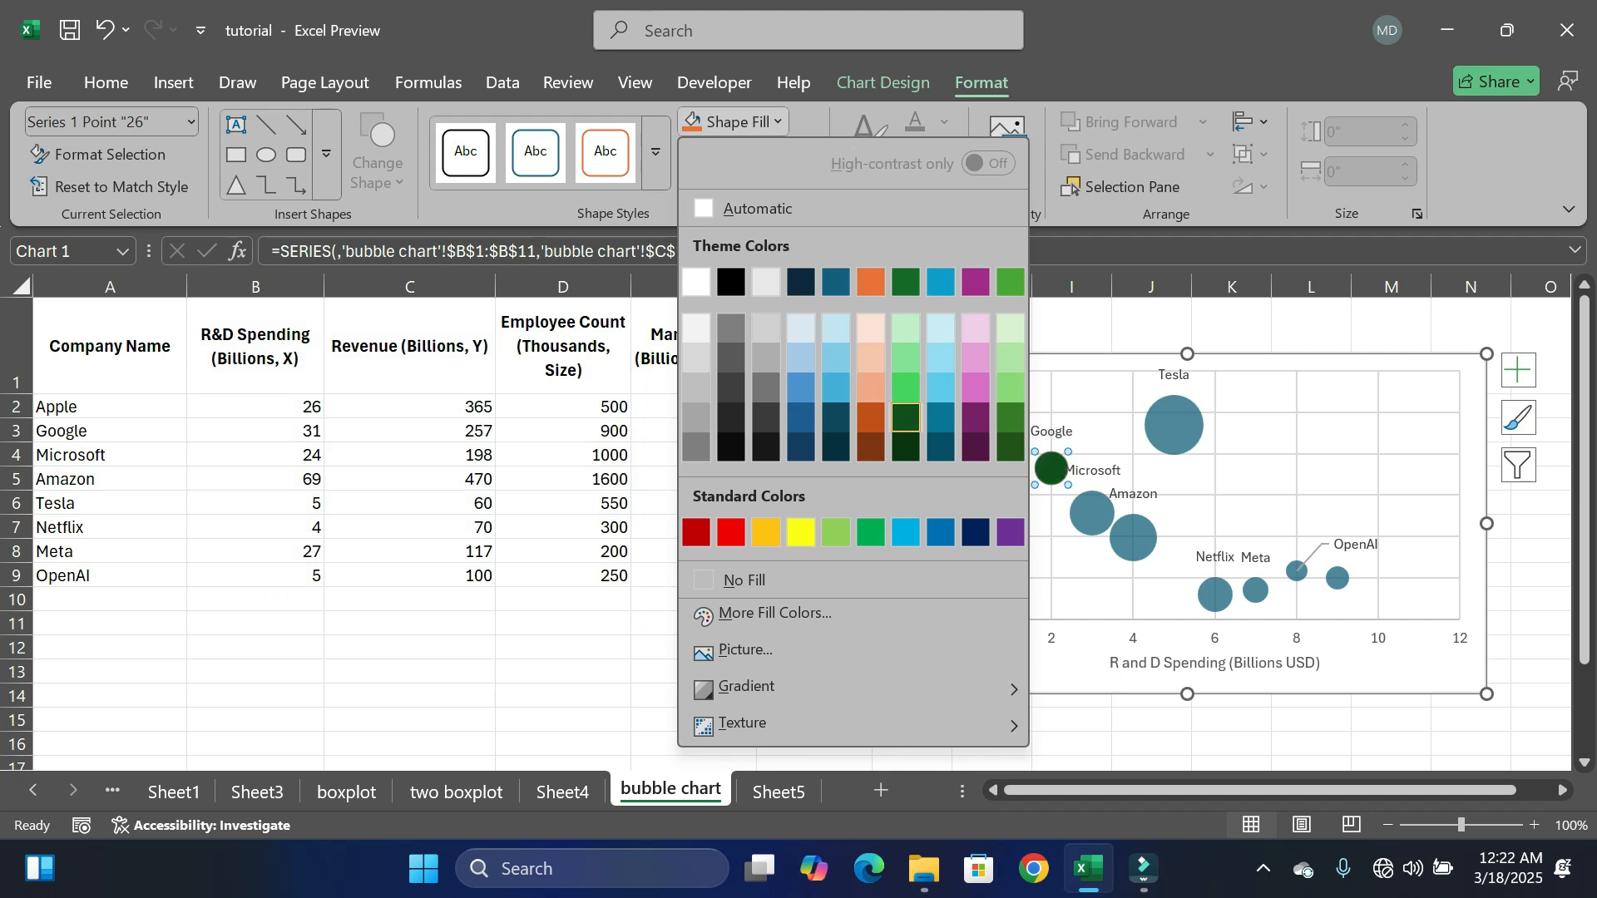
click(906, 417)
click(813, 647)
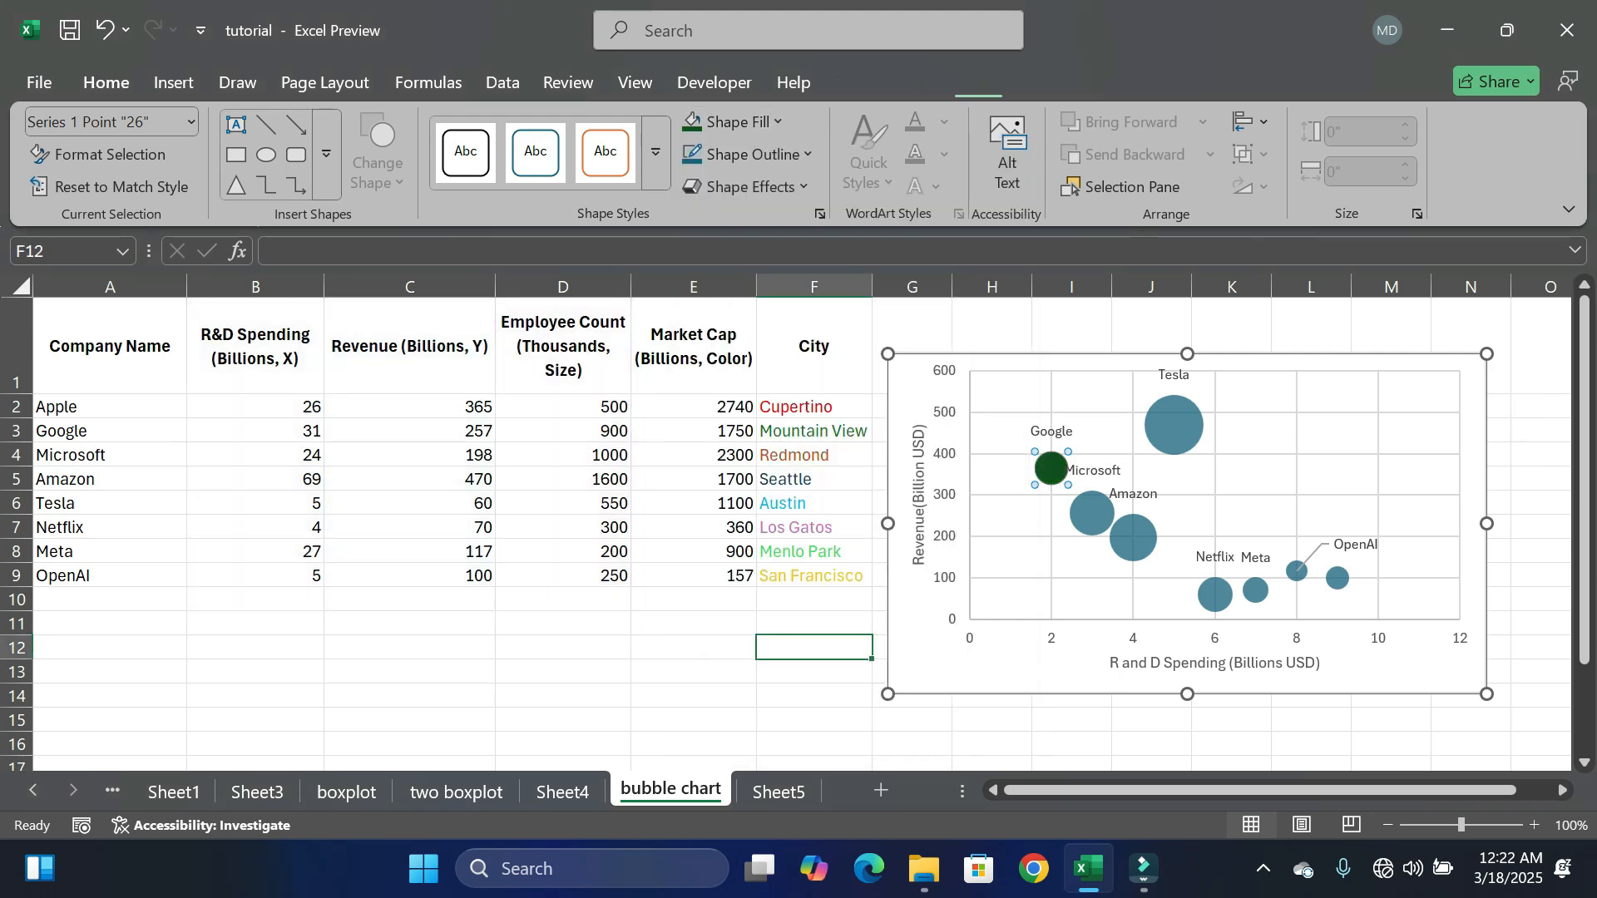